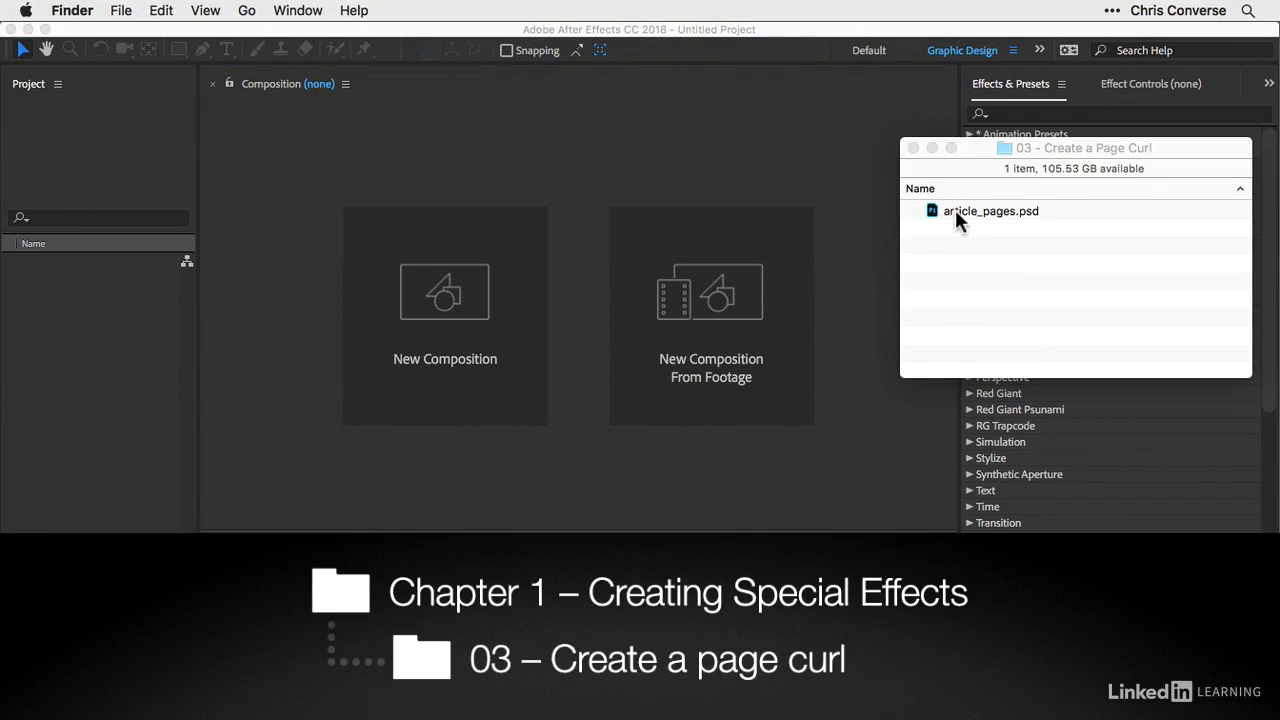
Drag article_pages.psd from Finder into the After Effects Project panel.
left_click_drag(955, 215, 77, 305)
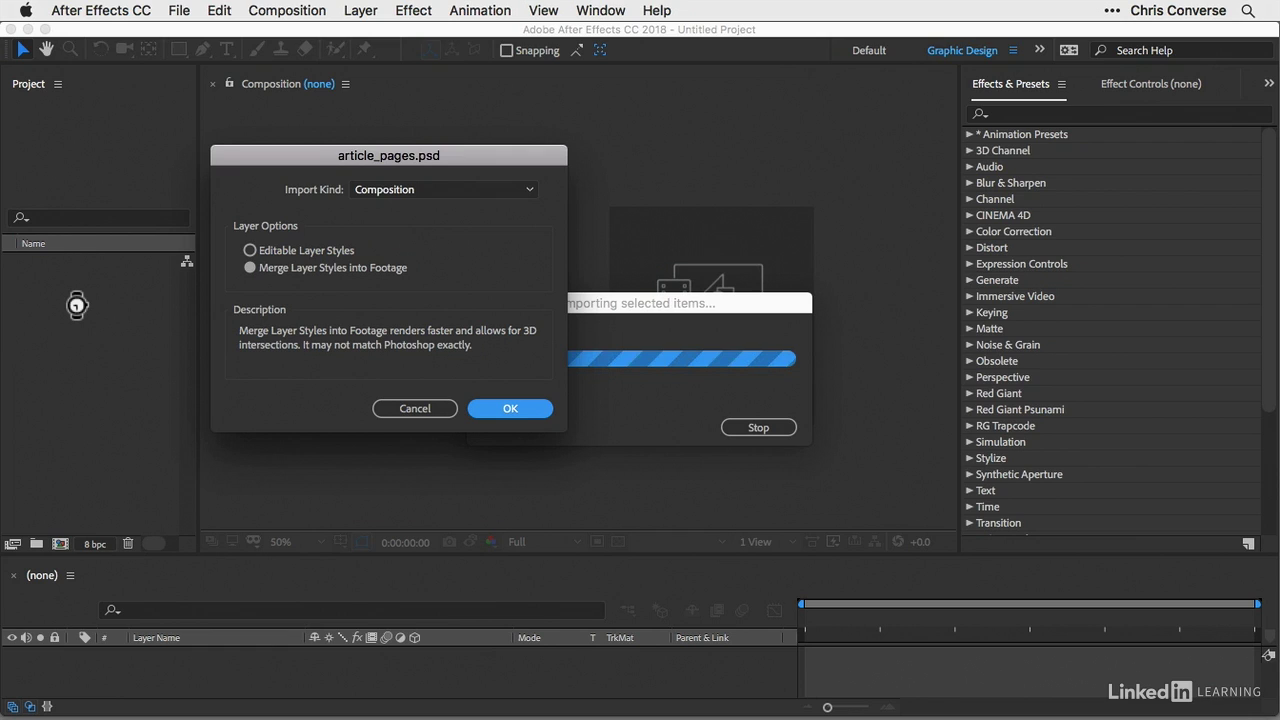
Import article_pages.psd as a Composition with merged layer styles.
left_click(403, 189)
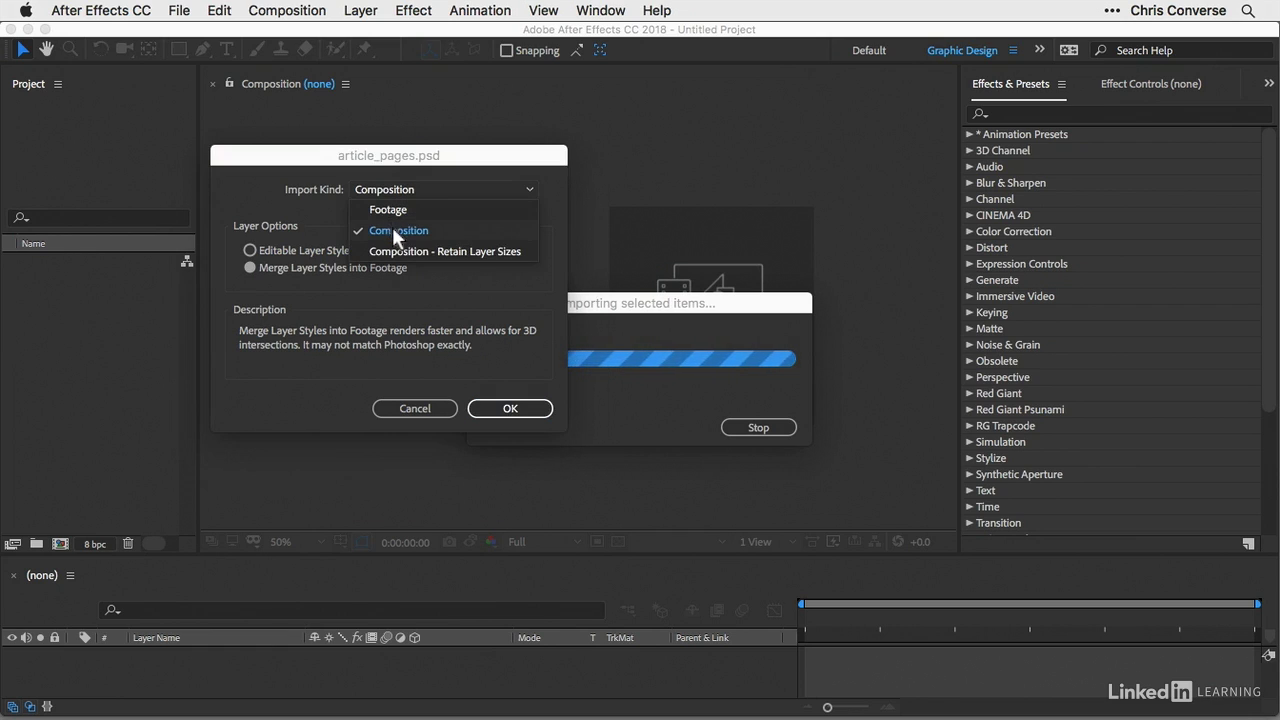
left_click(276, 263)
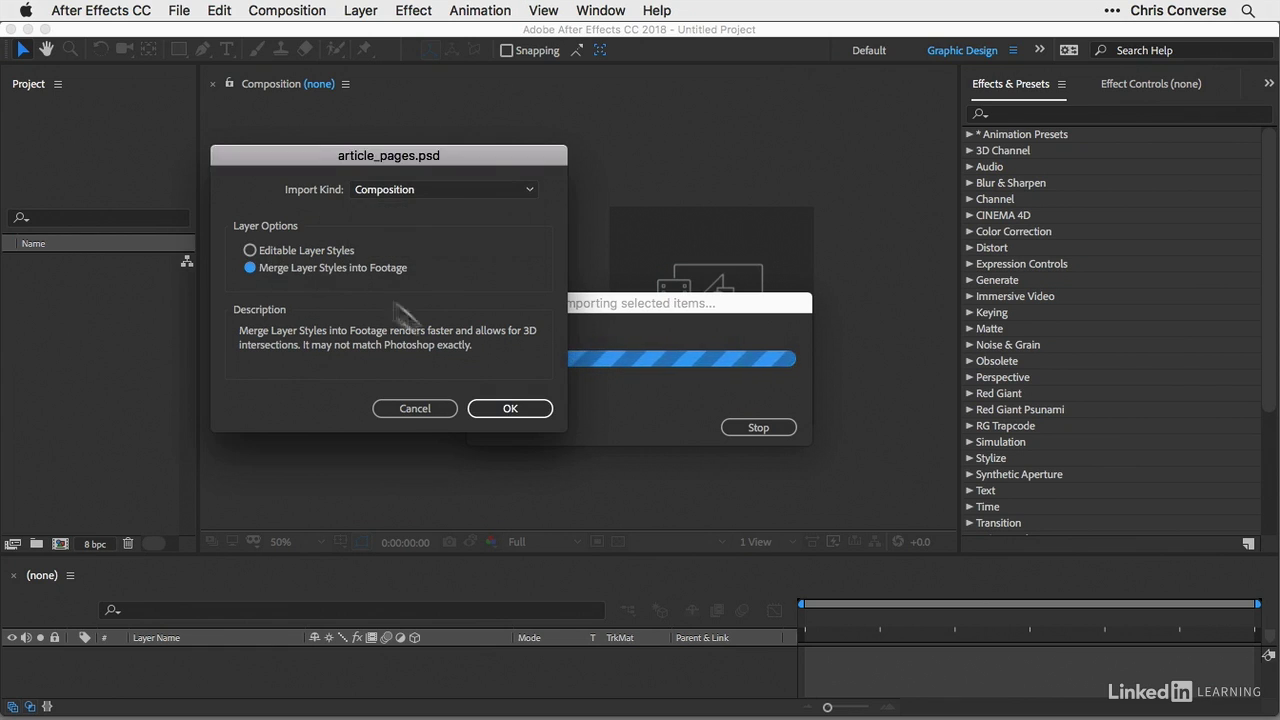
left_click(514, 410)
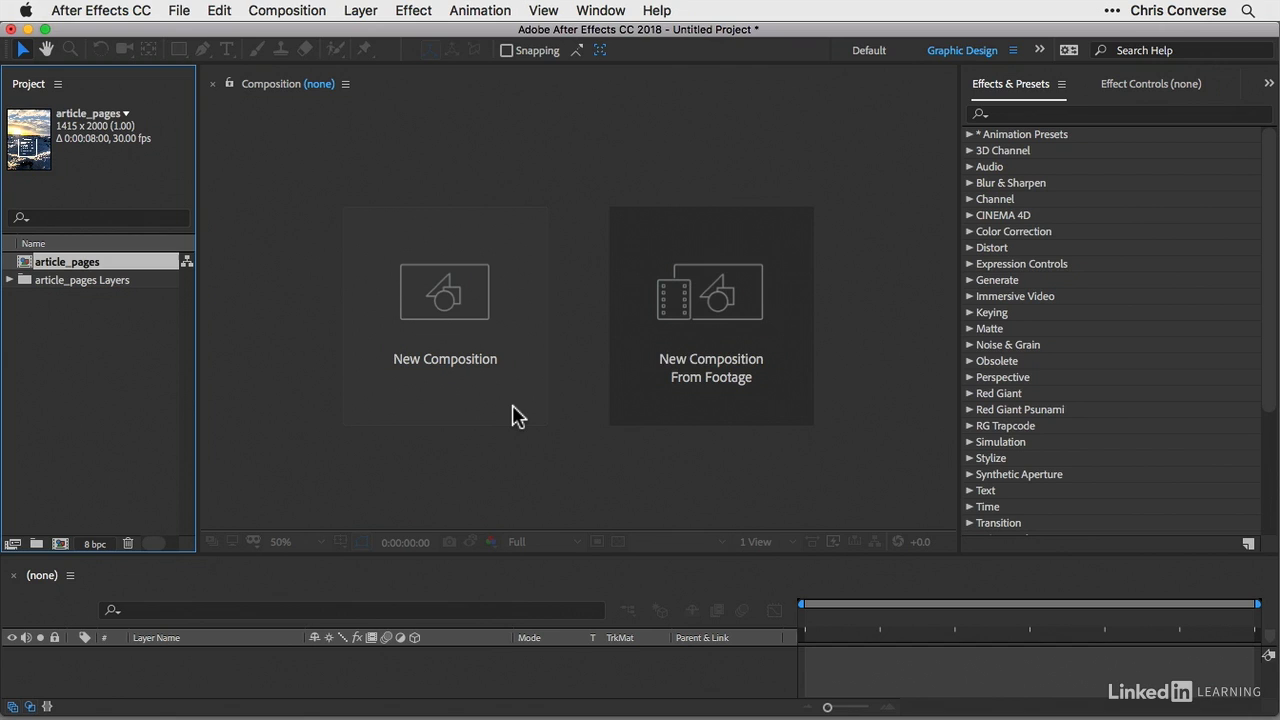
Expand the article_pages Layers folder and widen the Project panel to show full names.
left_click(10, 280)
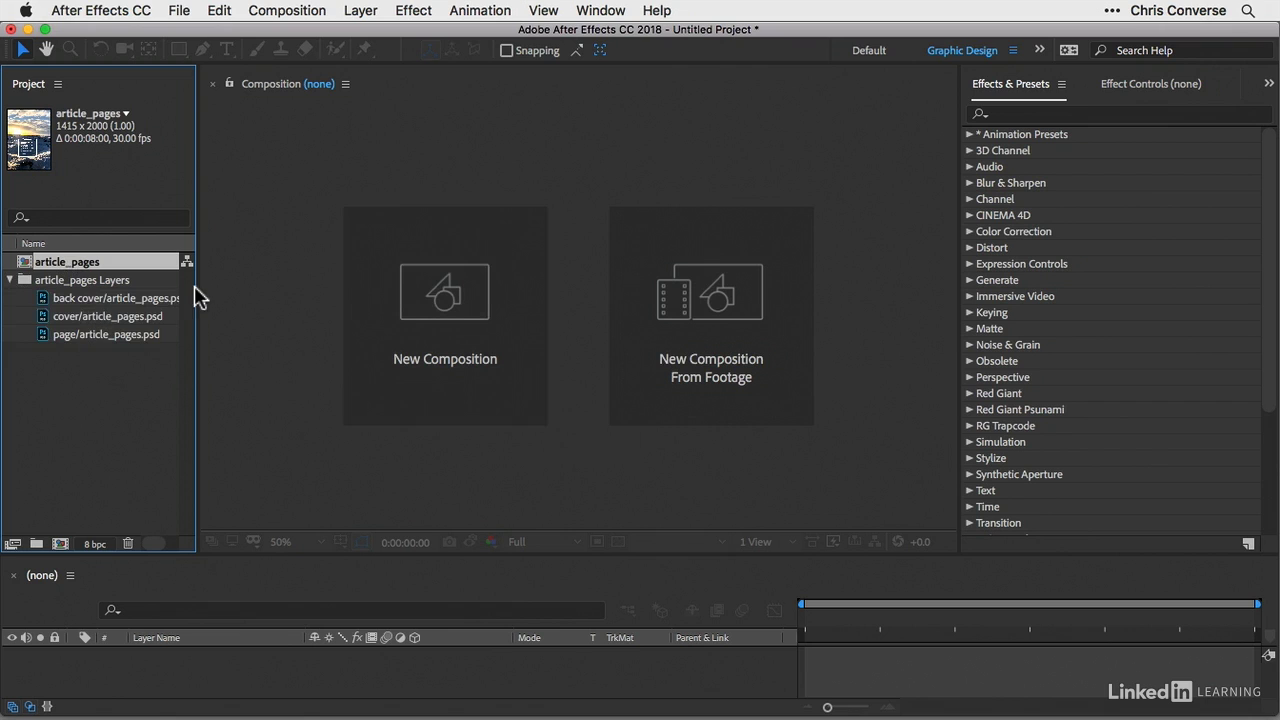
left_click_drag(196, 285, 224, 283)
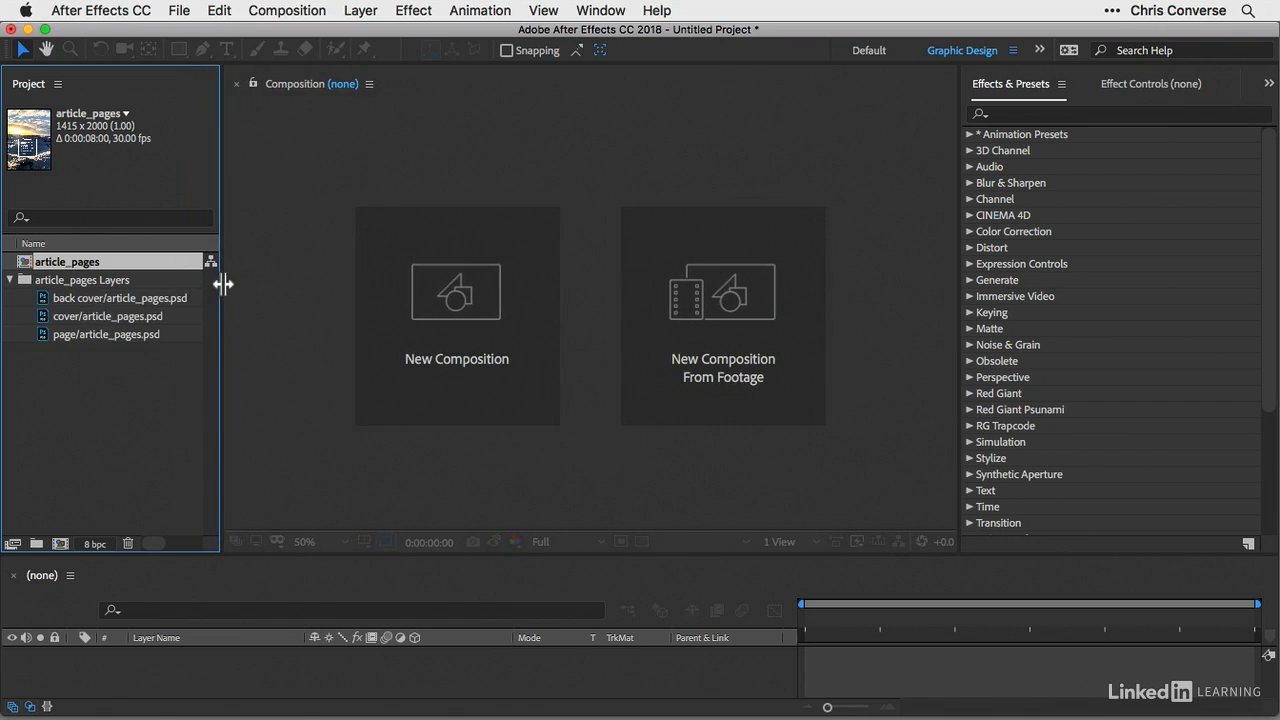
left_click(138, 390)
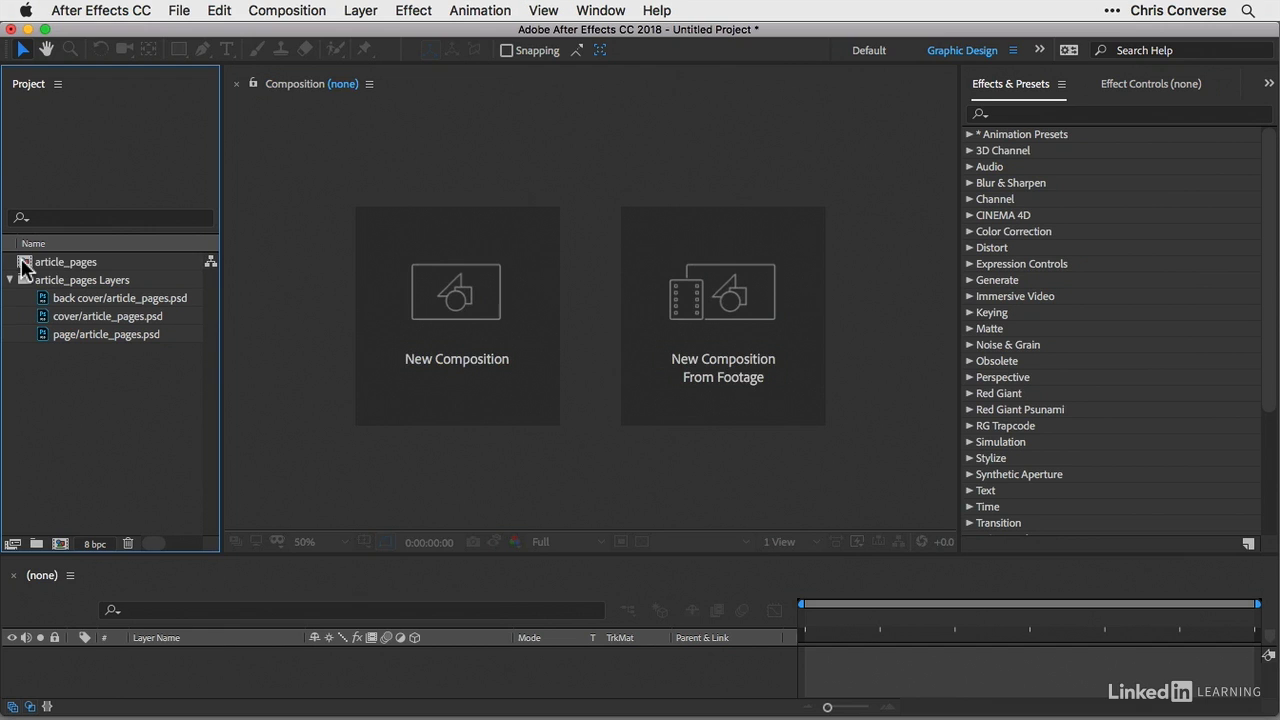
Open the article_pages composition and set the viewer magnification to Fit.
double_click(22, 263)
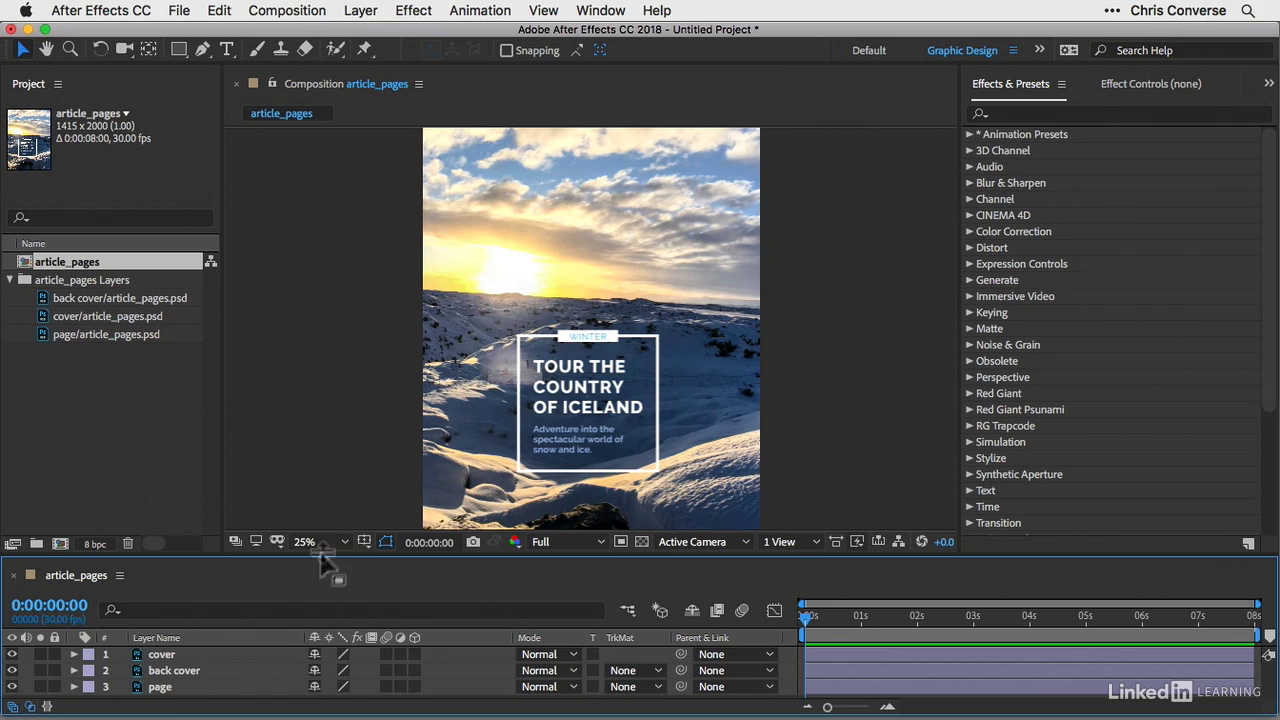
left_click(357, 462)
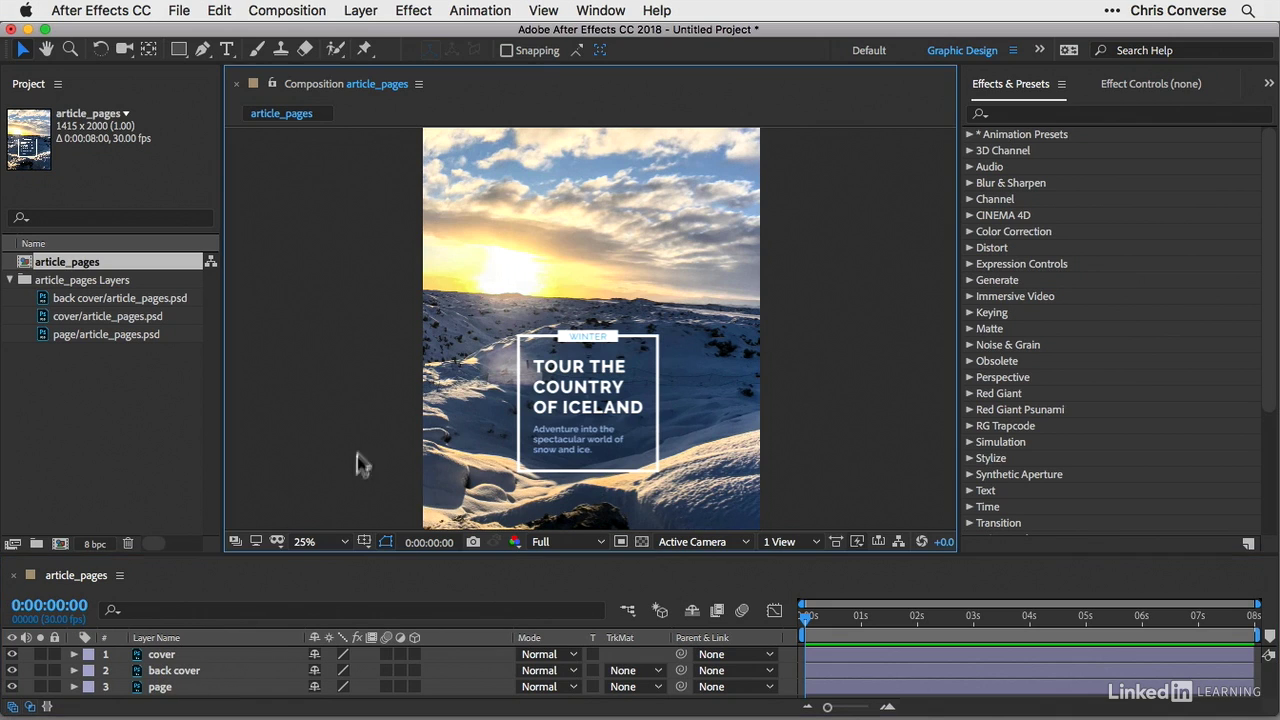
left_click(342, 540)
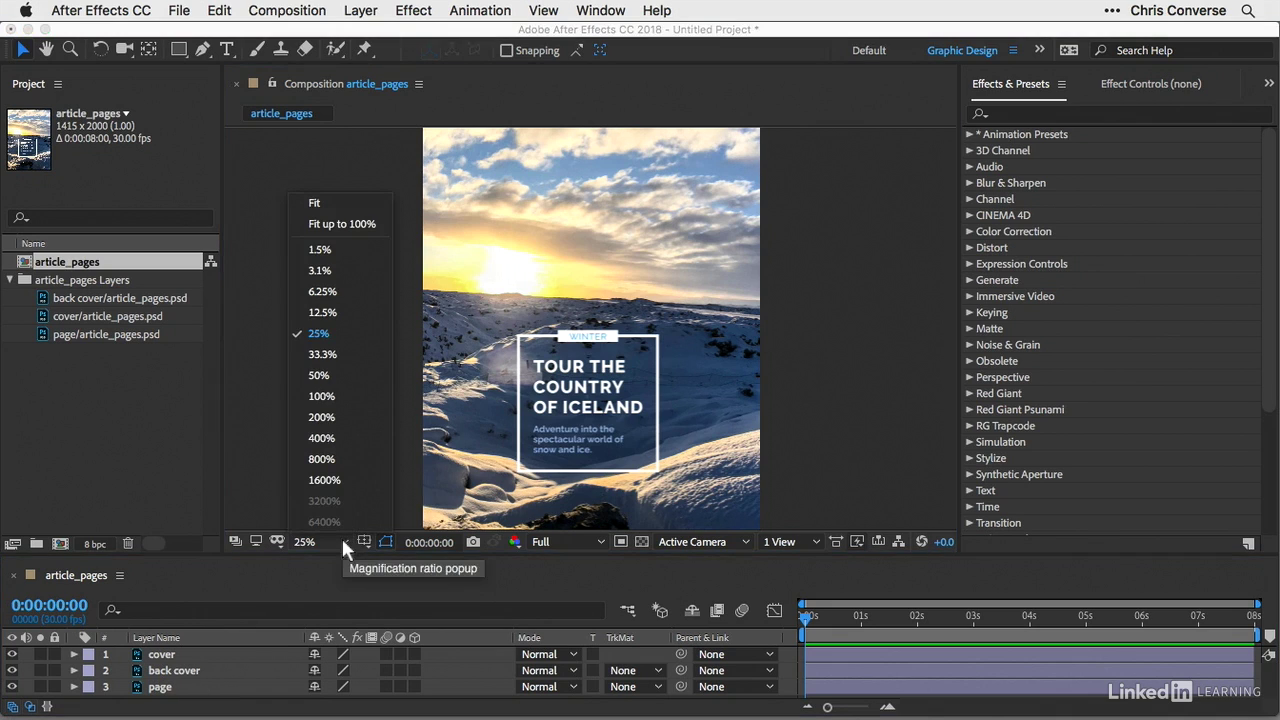
left_click(315, 204)
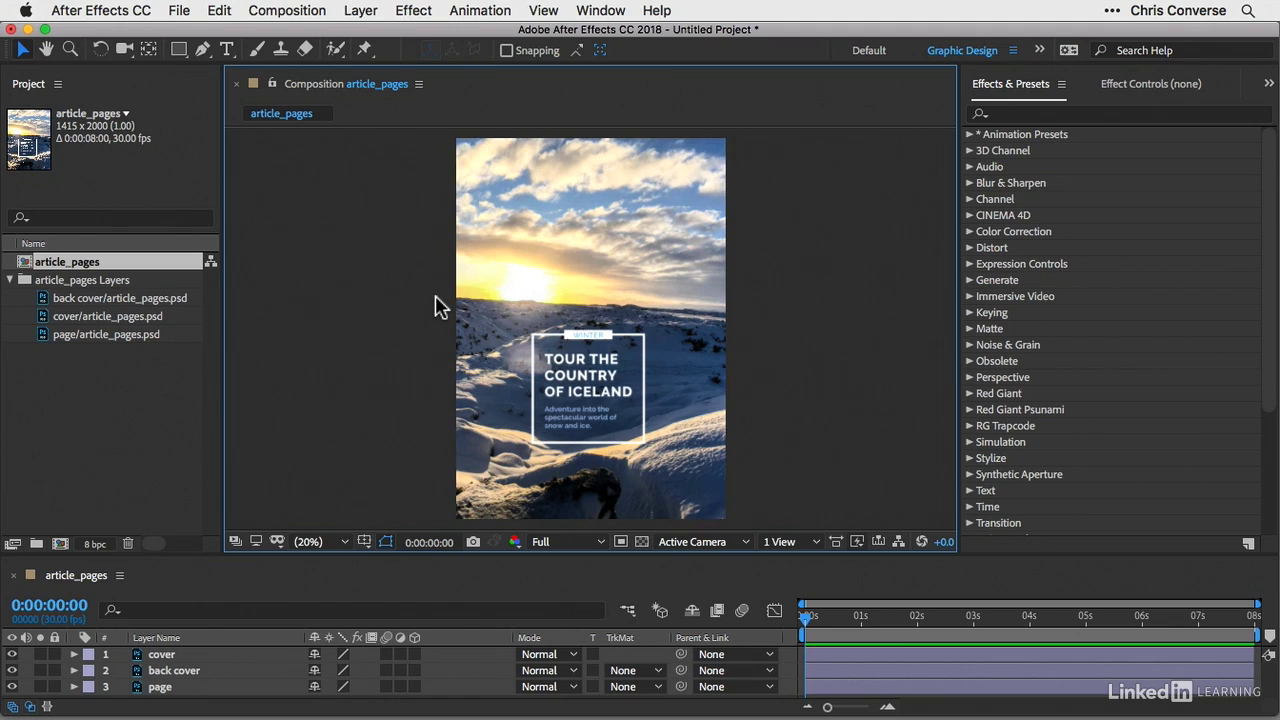
Search effects for 'turn' and apply CC Page Turn to the cover layer.
left_click(1009, 113)
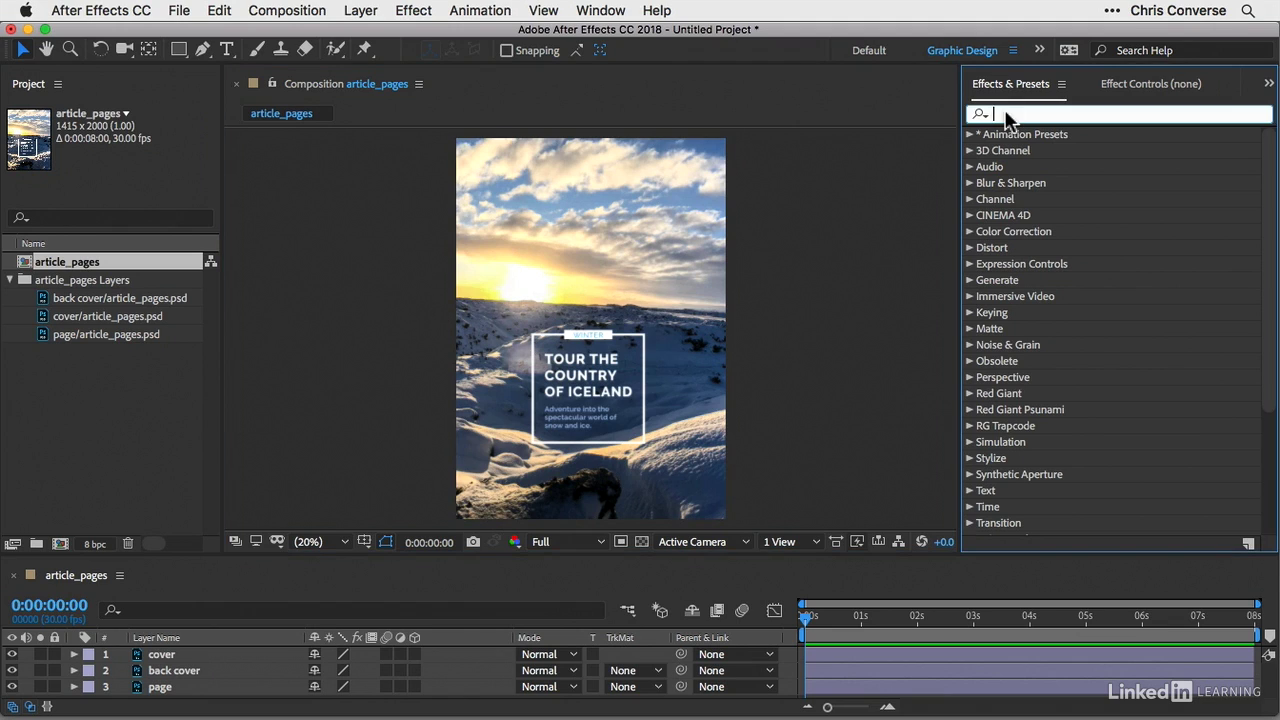
type("turn")
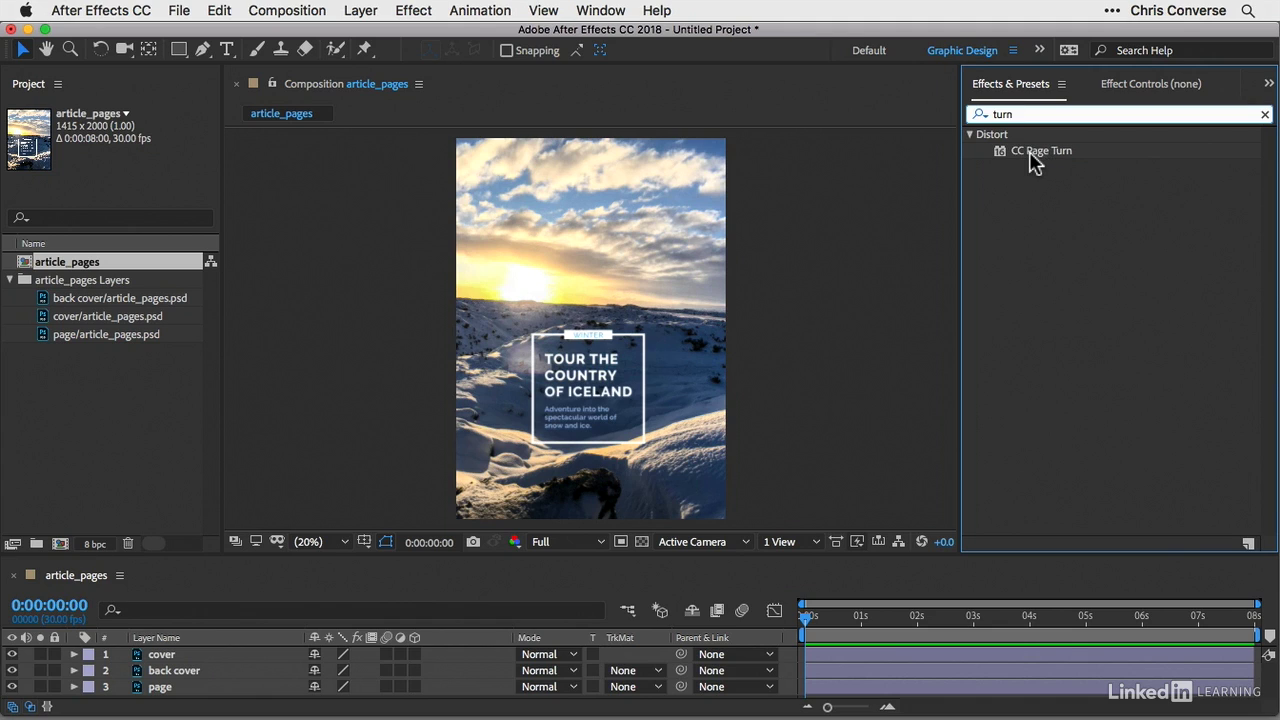
left_click_drag(1035, 162, 183, 660)
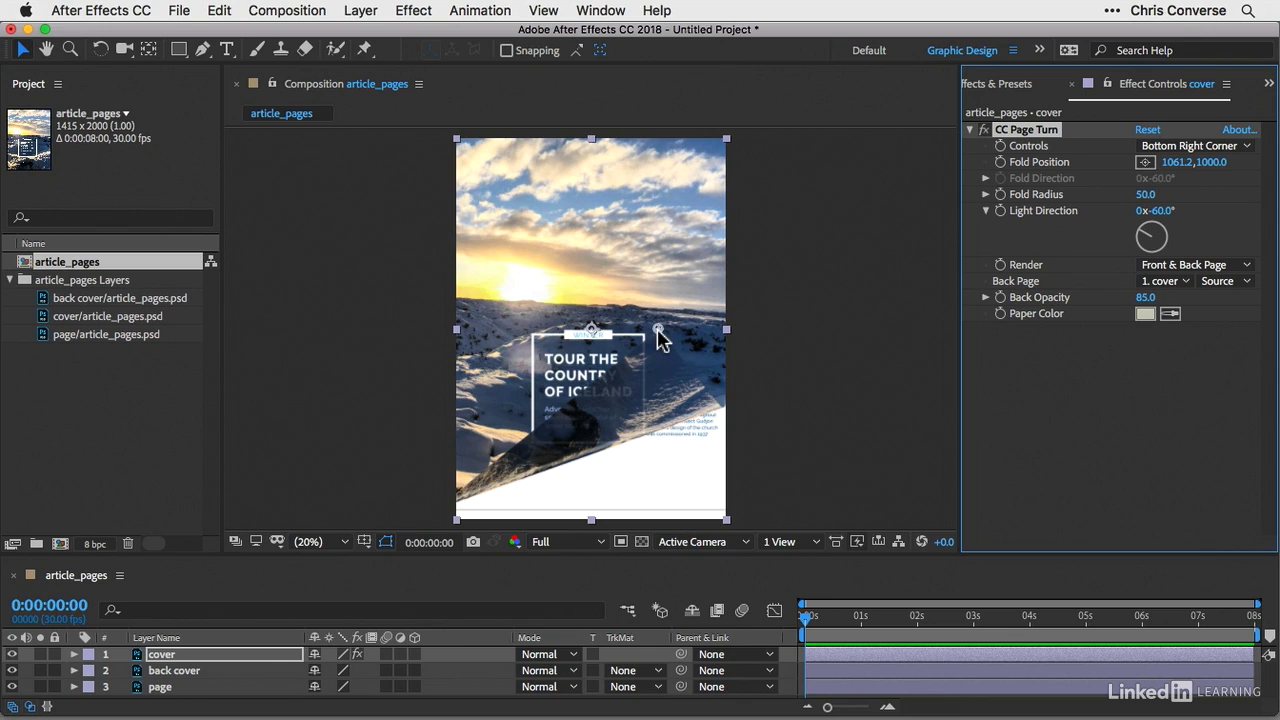
Pull the page fold back toward the bottom-right corner, to Fold Position 886.2,1260.0.
left_click_drag(658, 333, 630, 383)
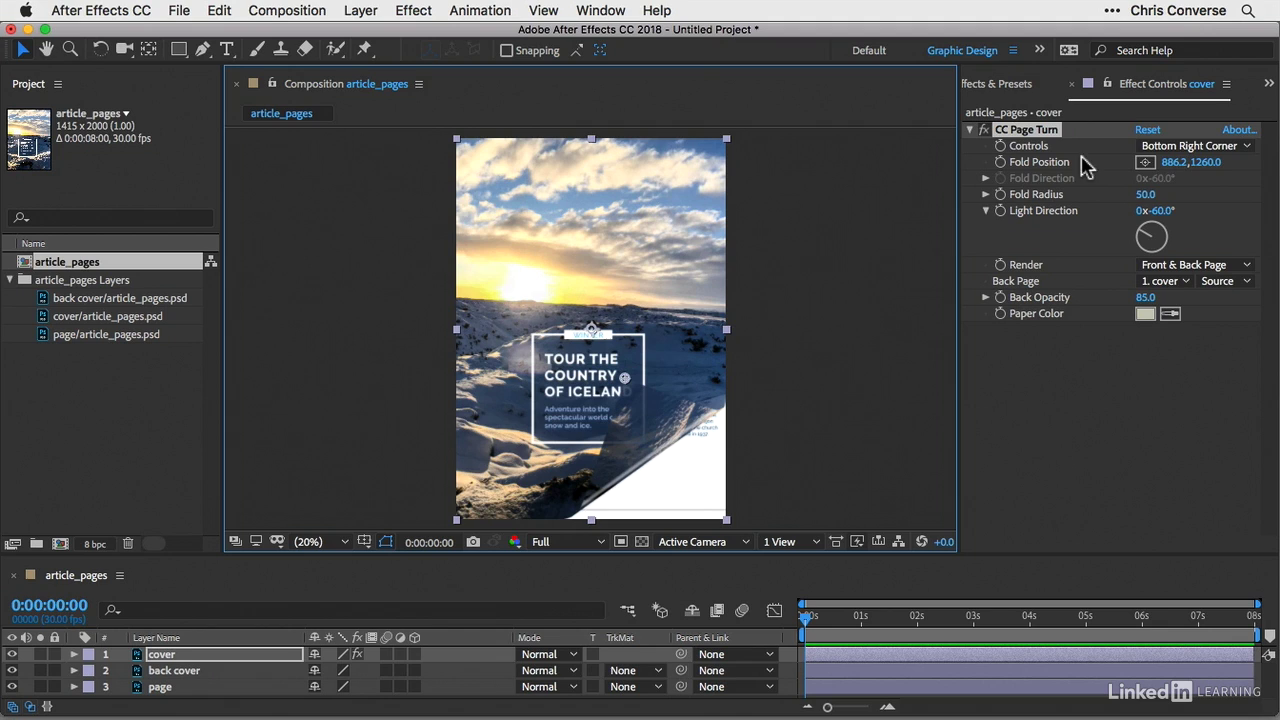
Make CC Page Turn curl from the Top Right Corner with Fold Position 587.2,819.0.
left_click(1165, 150)
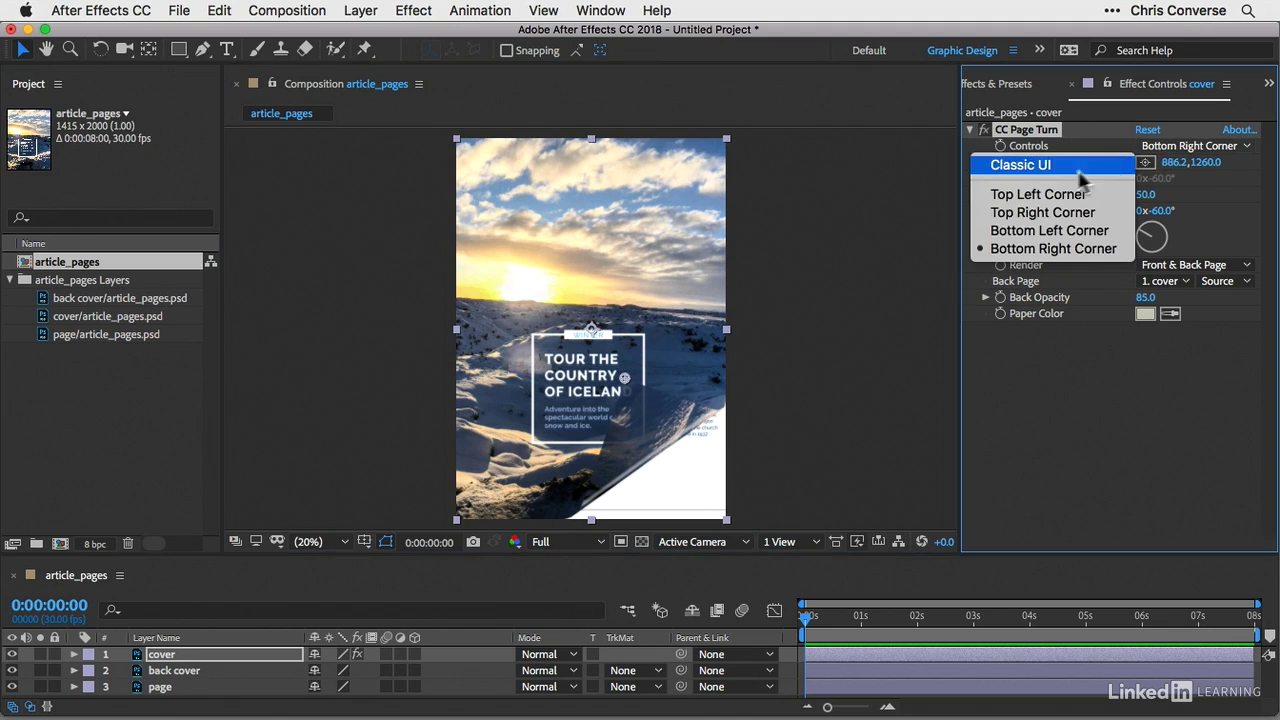
left_click(1040, 212)
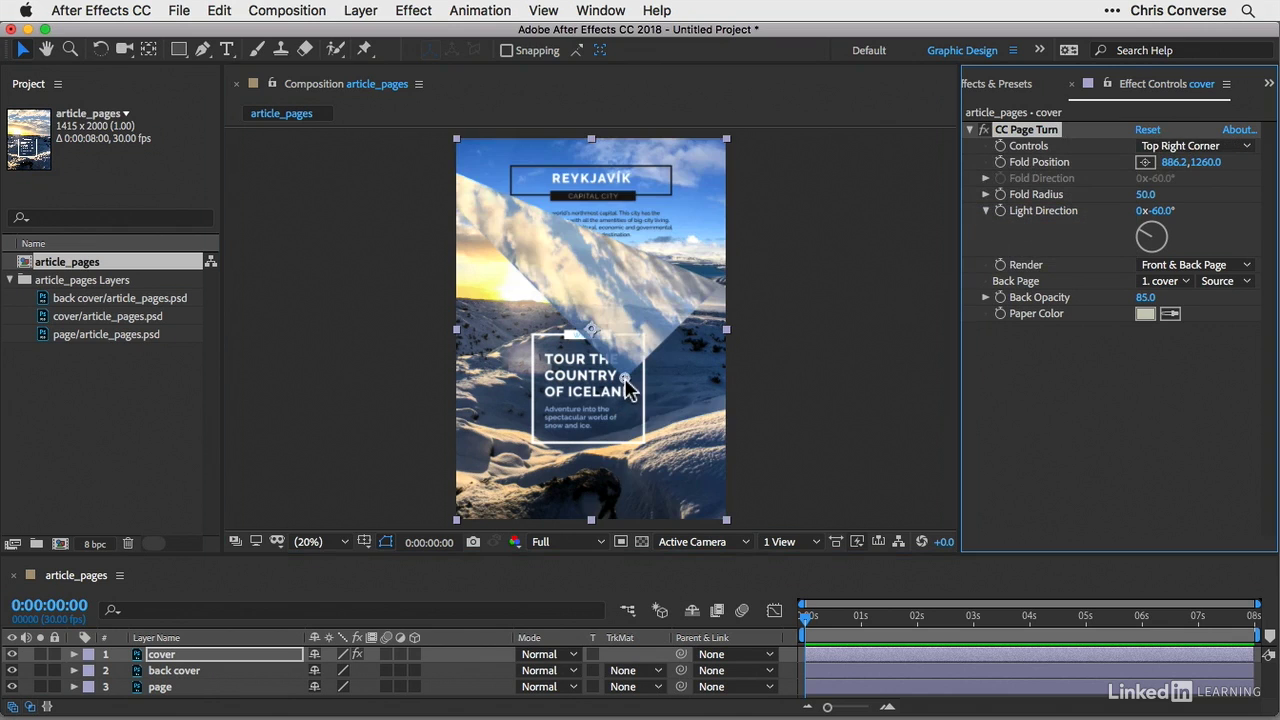
left_click_drag(628, 388, 570, 298)
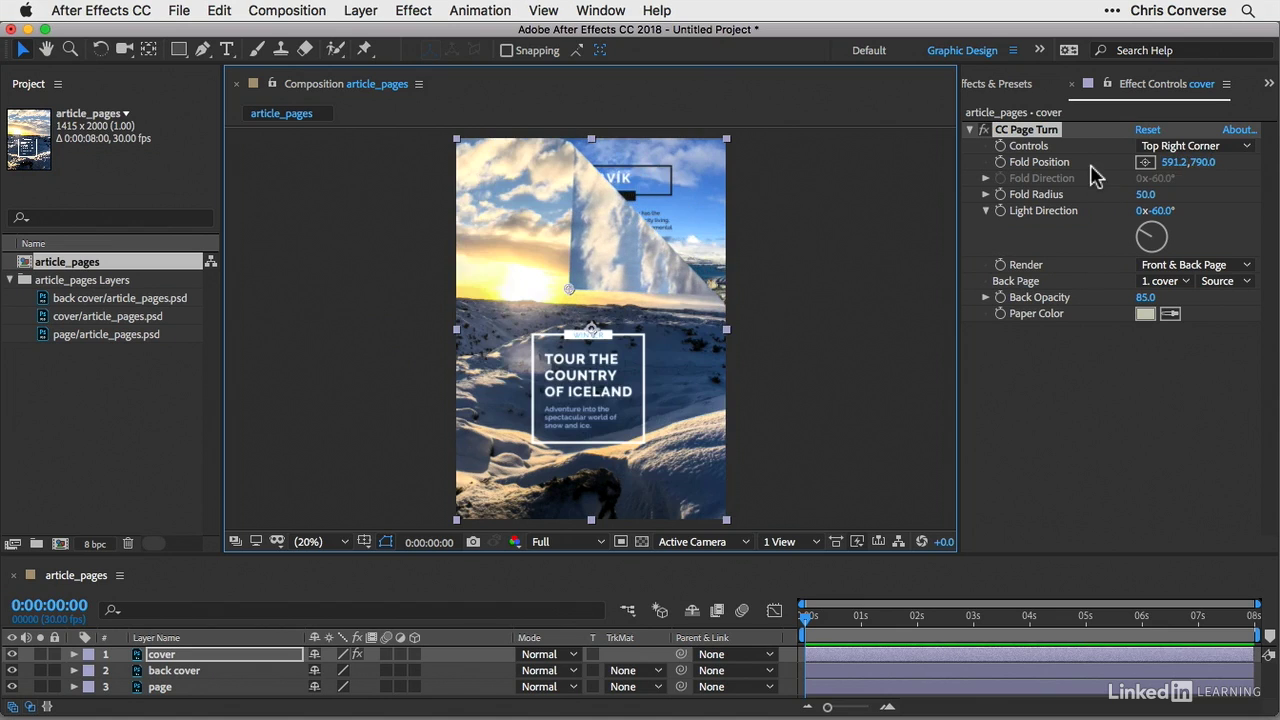
left_click_drag(1170, 162, 1234, 160)
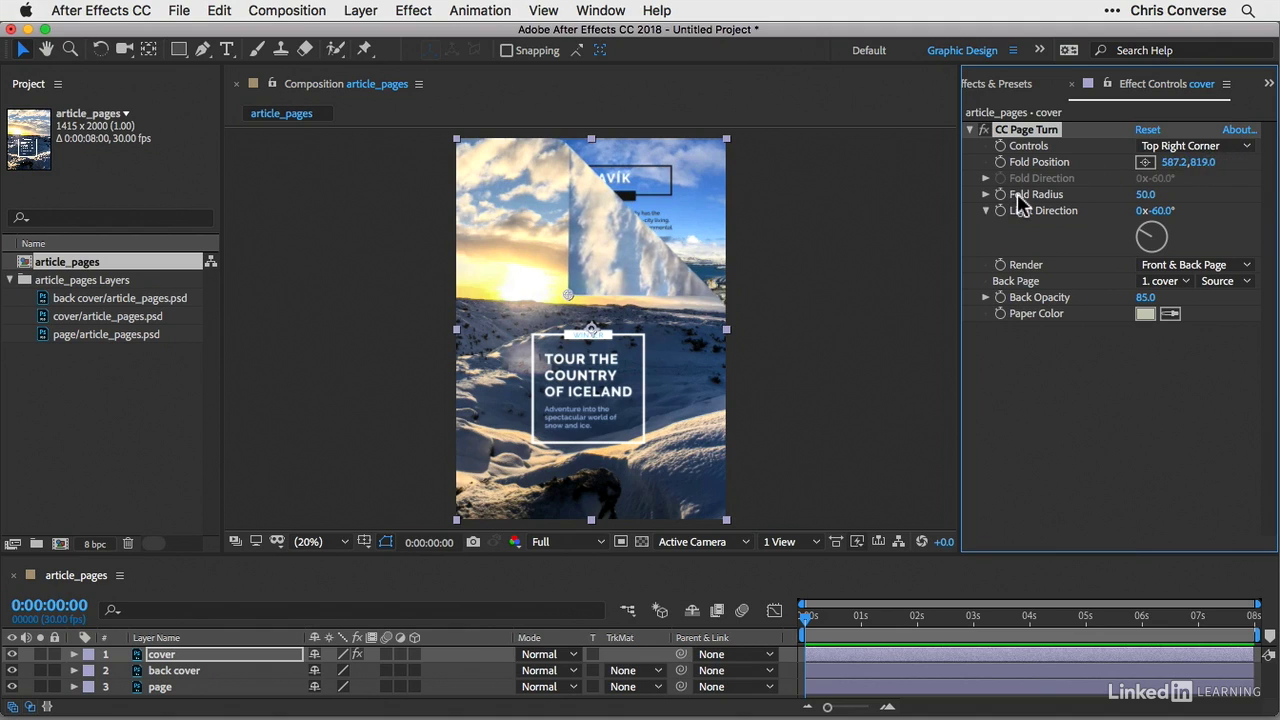
Zoom the viewer to 50% and pan to bring the folded corner into view.
left_click(344, 543)
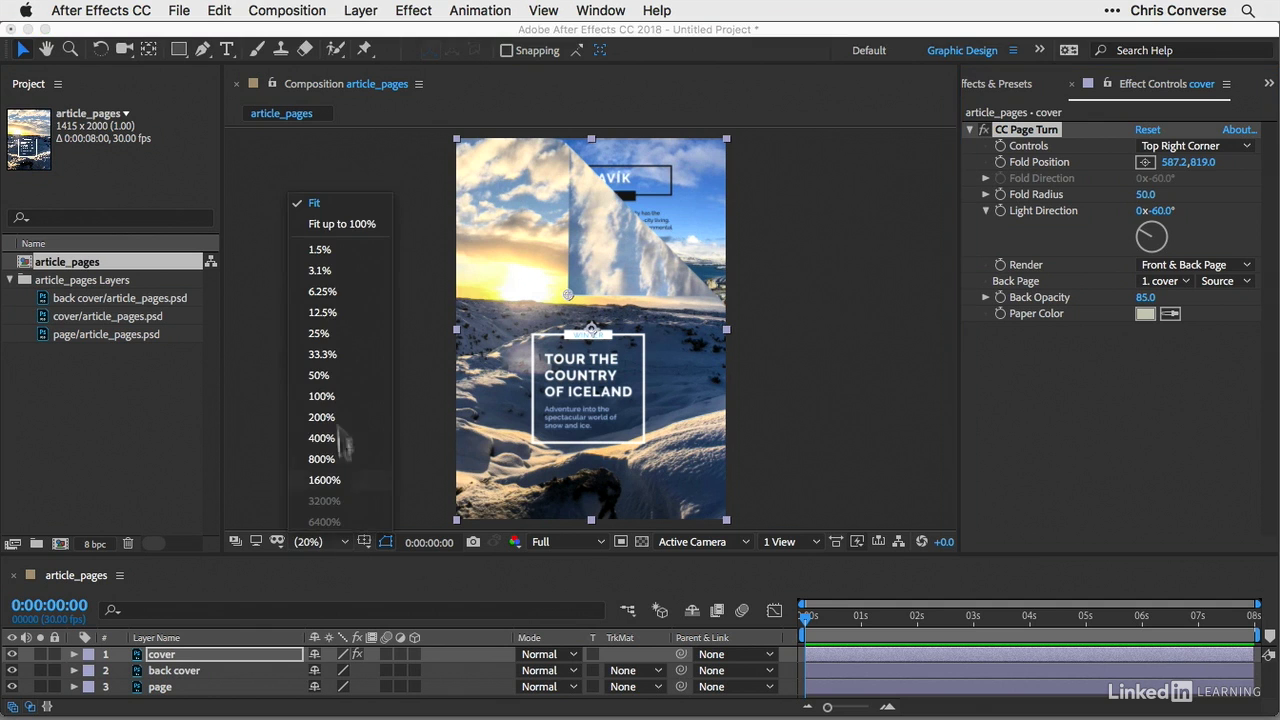
left_click(320, 375)
key("h")
left_click_drag(806, 313, 657, 503)
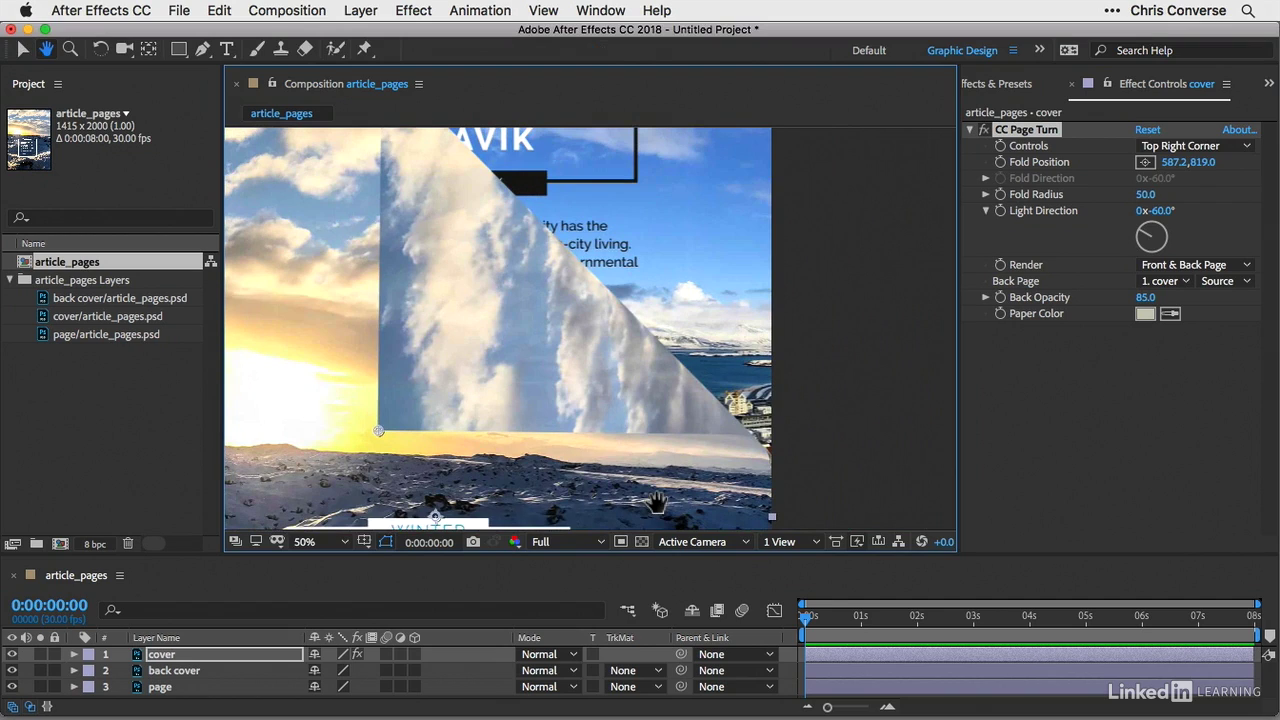
key("v")
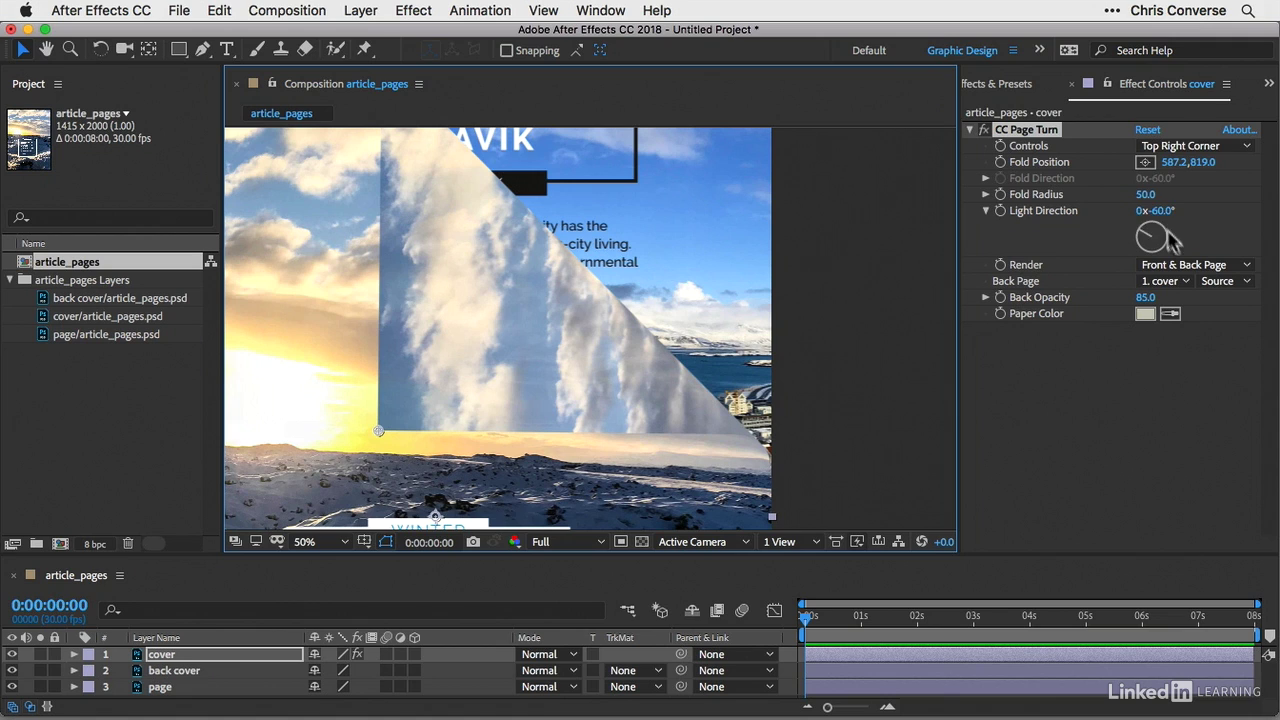
Scrub the Fold Radius through 42.5 and 96.0 up to 129.9.
left_click_drag(1152, 203, 815, 191)
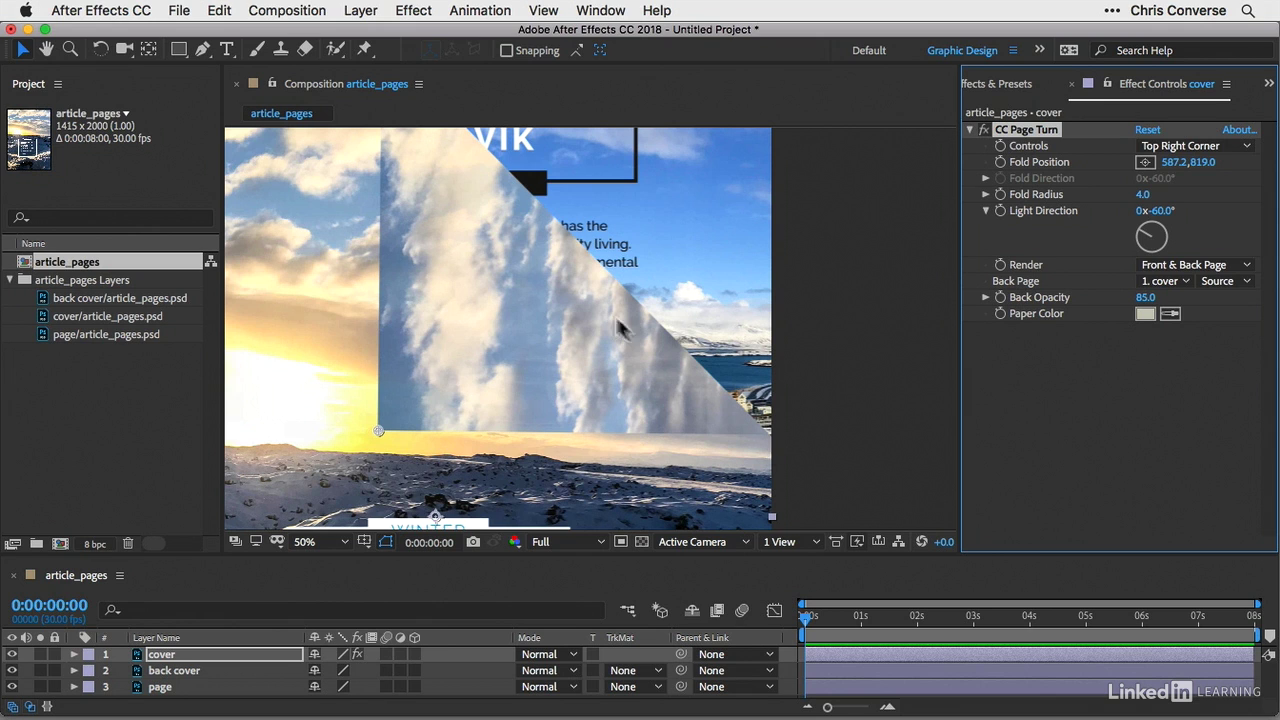
left_click_drag(587, 291, 523, 249)
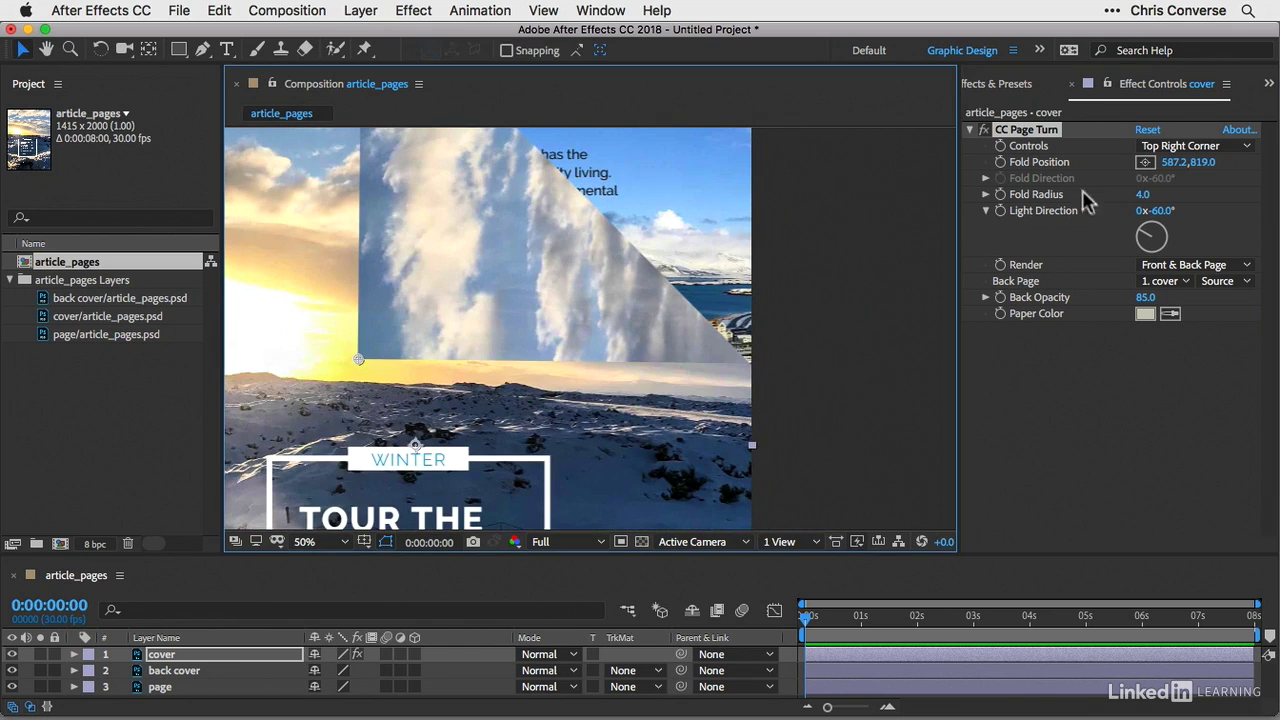
left_click_drag(1142, 194, 1238, 205)
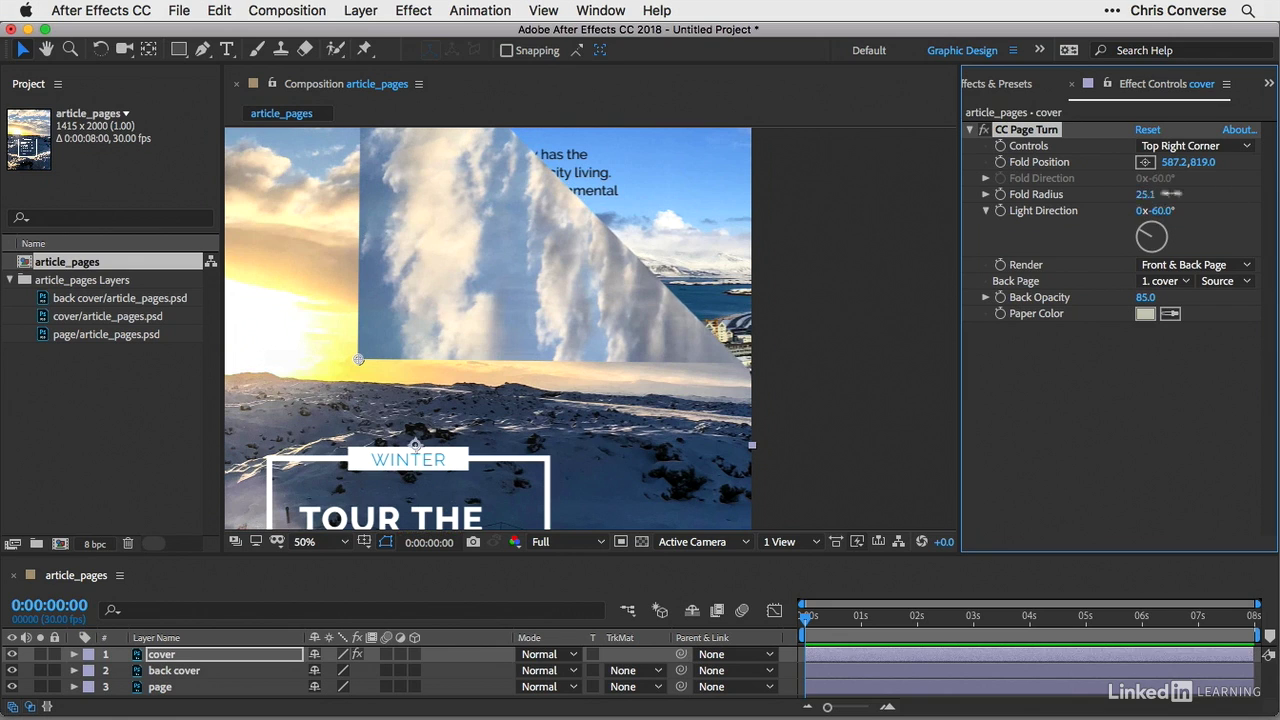
left_click_drag(1148, 196, 1233, 205)
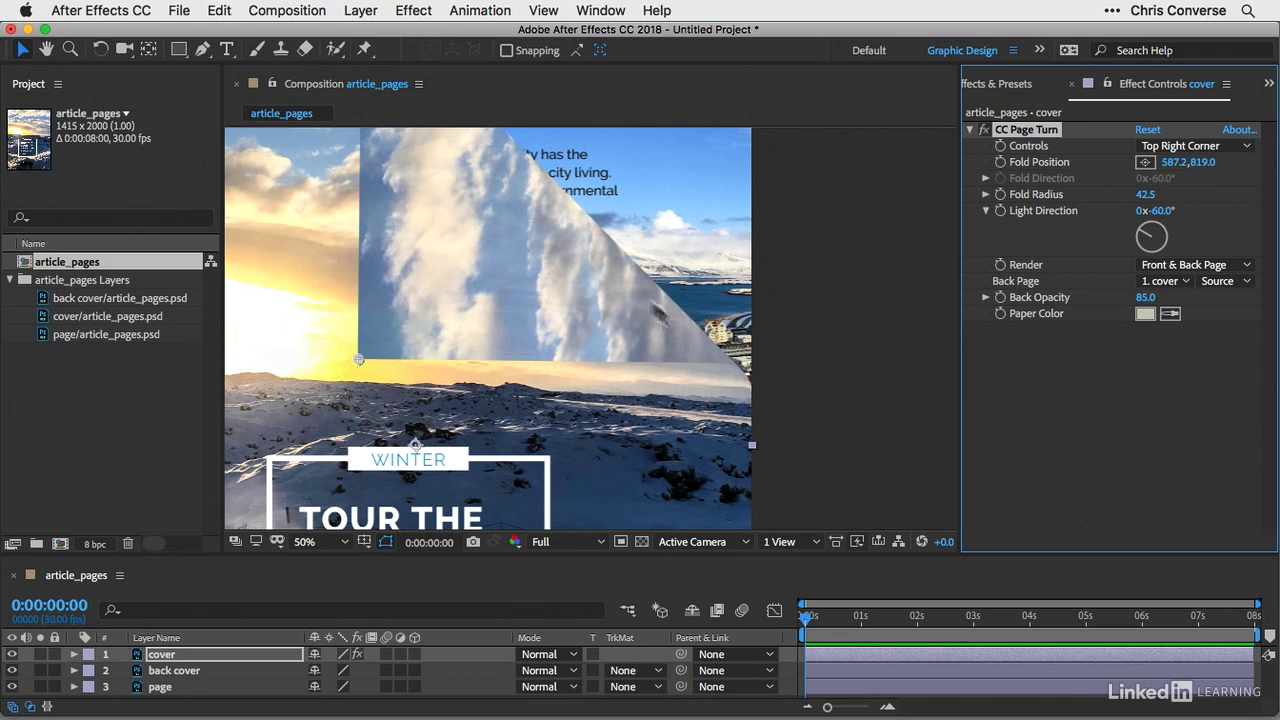
key("space")
left_click_drag(449, 177, 527, 367)
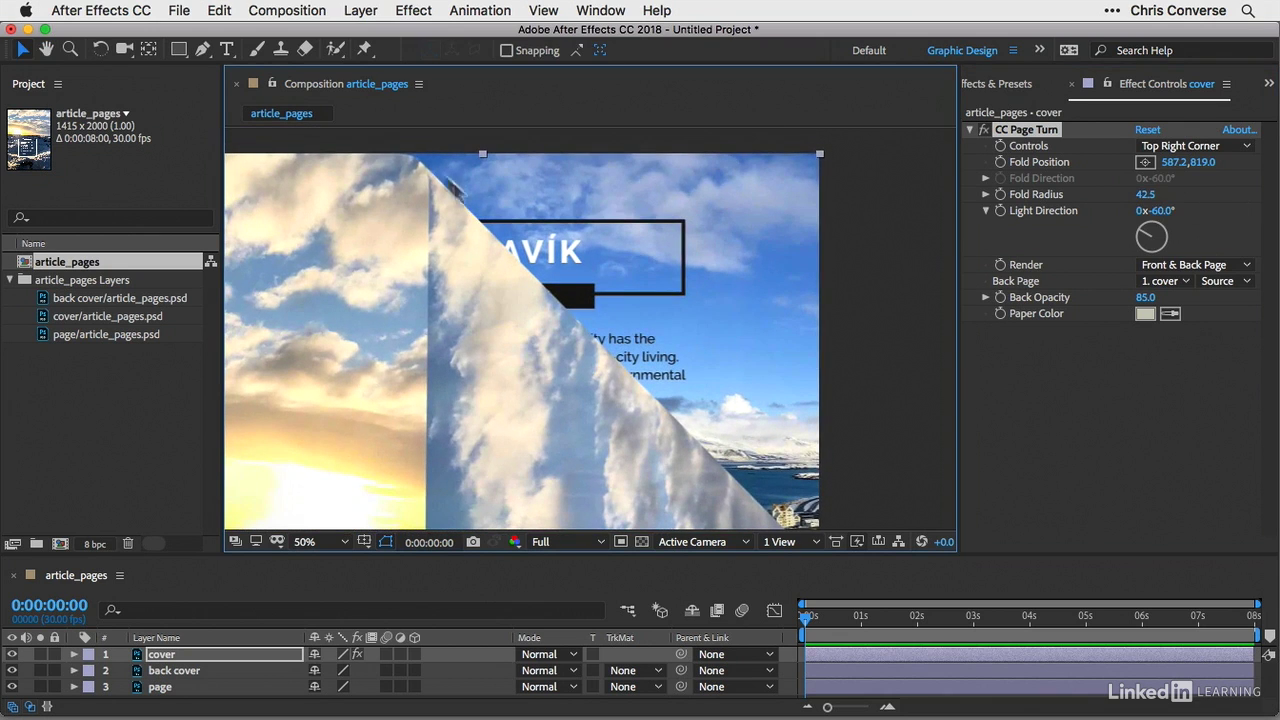
left_click_drag(1140, 198, 1215, 225)
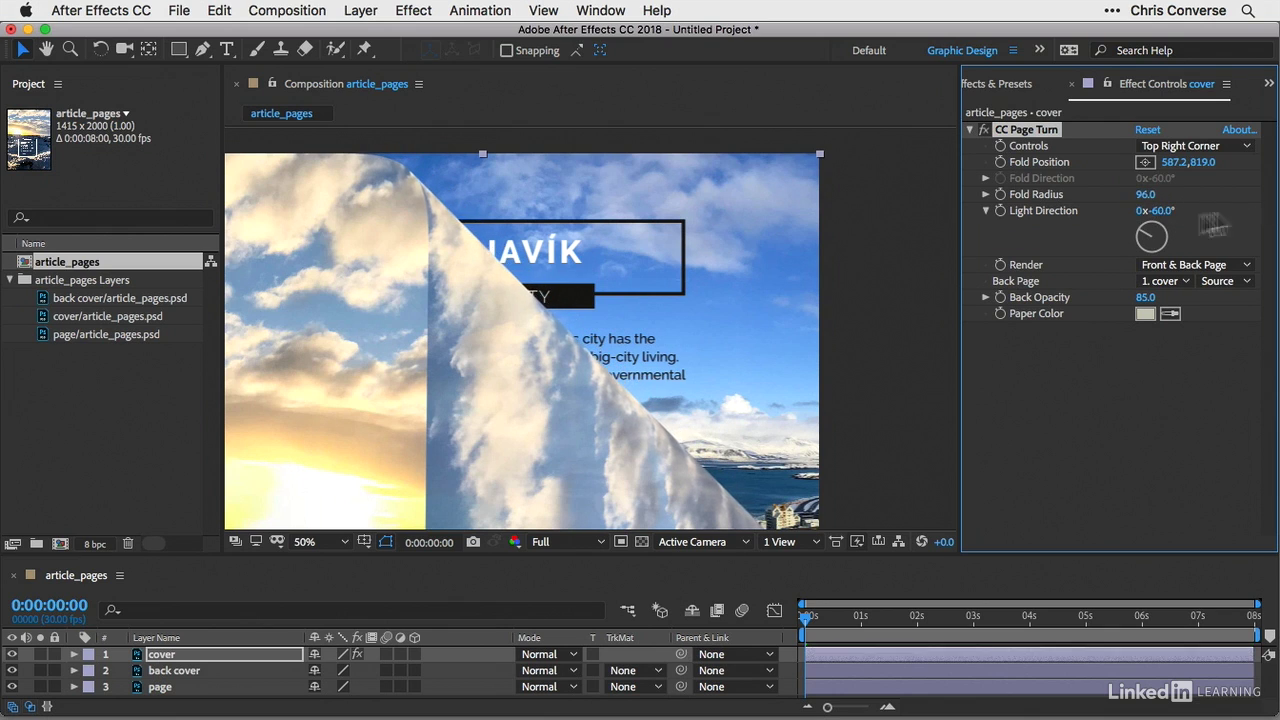
key("space")
left_click_drag(635, 386, 641, 213)
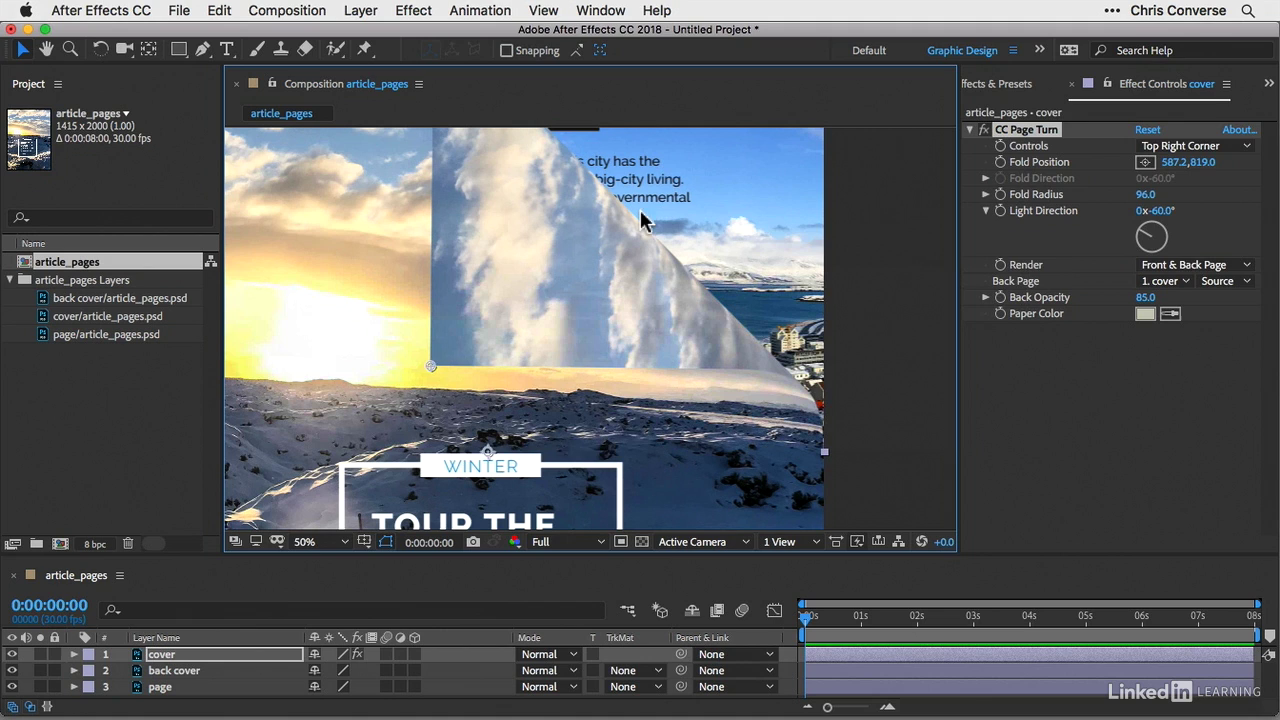
left_click_drag(1145, 194, 1219, 191)
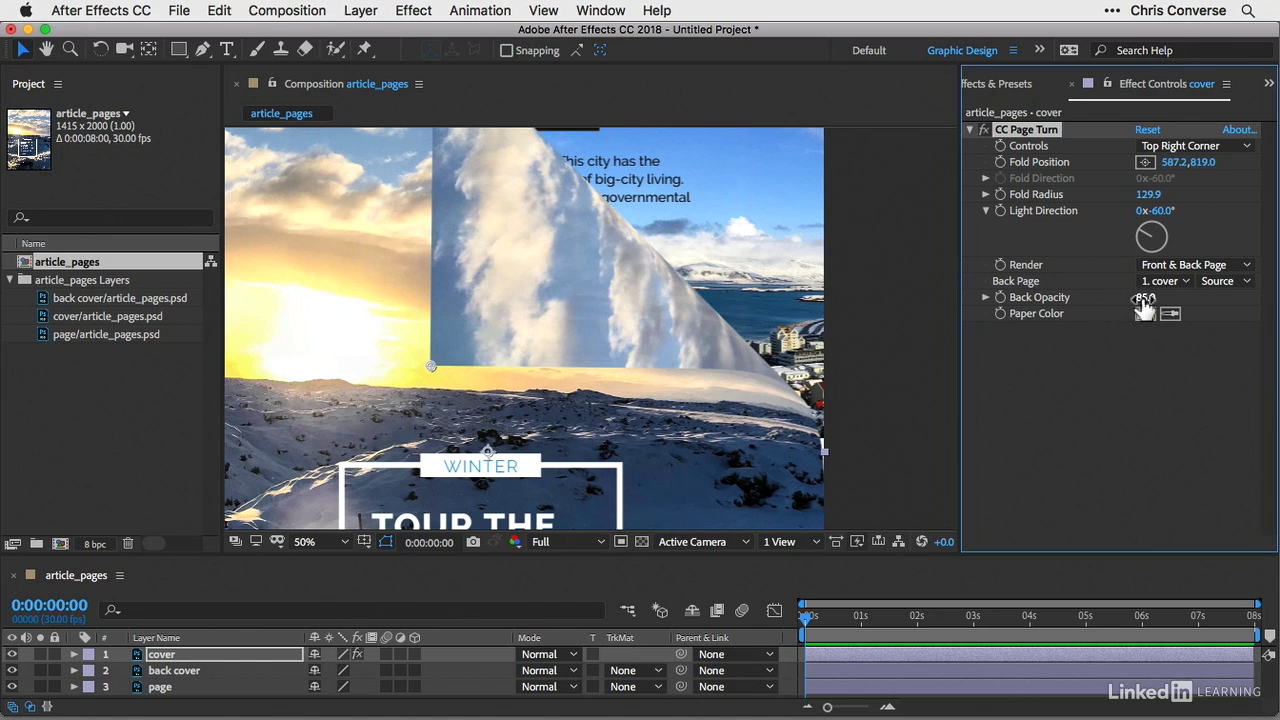
Try lower Back Opacity values, then set Back Opacity to 100.0.
left_click_drag(1143, 300, 1085, 292)
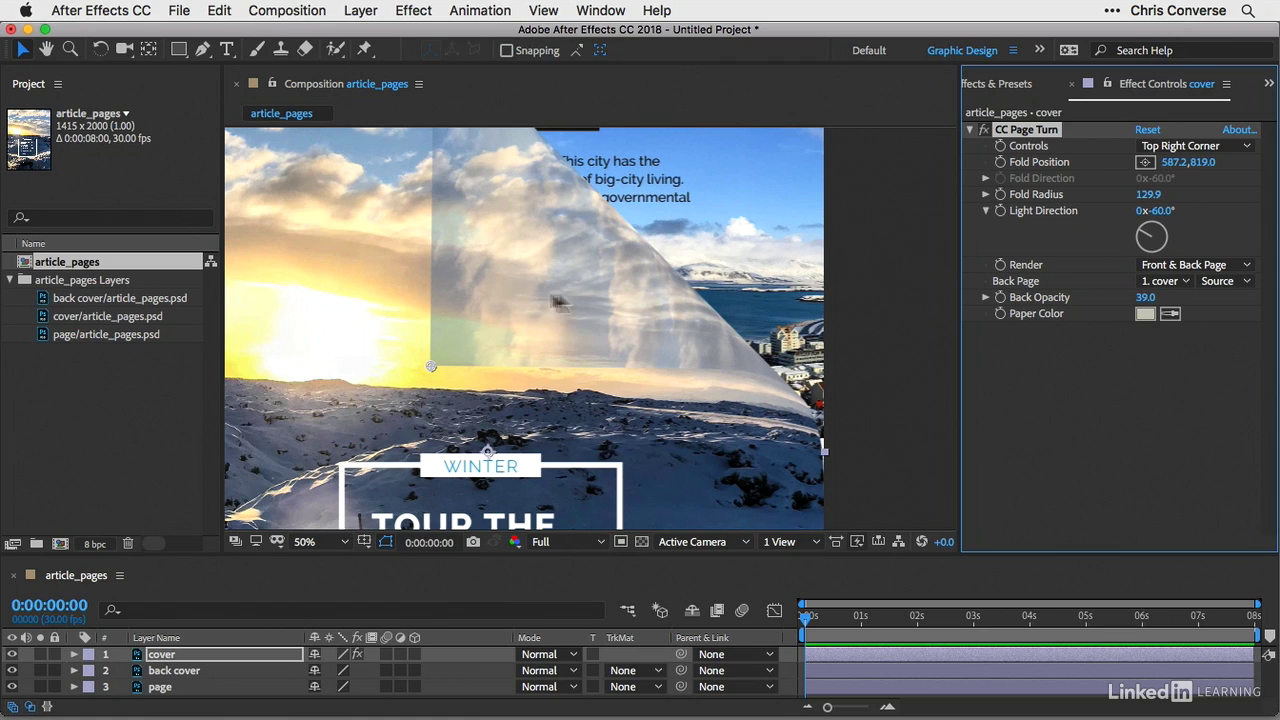
left_click_drag(1148, 297, 1205, 304)
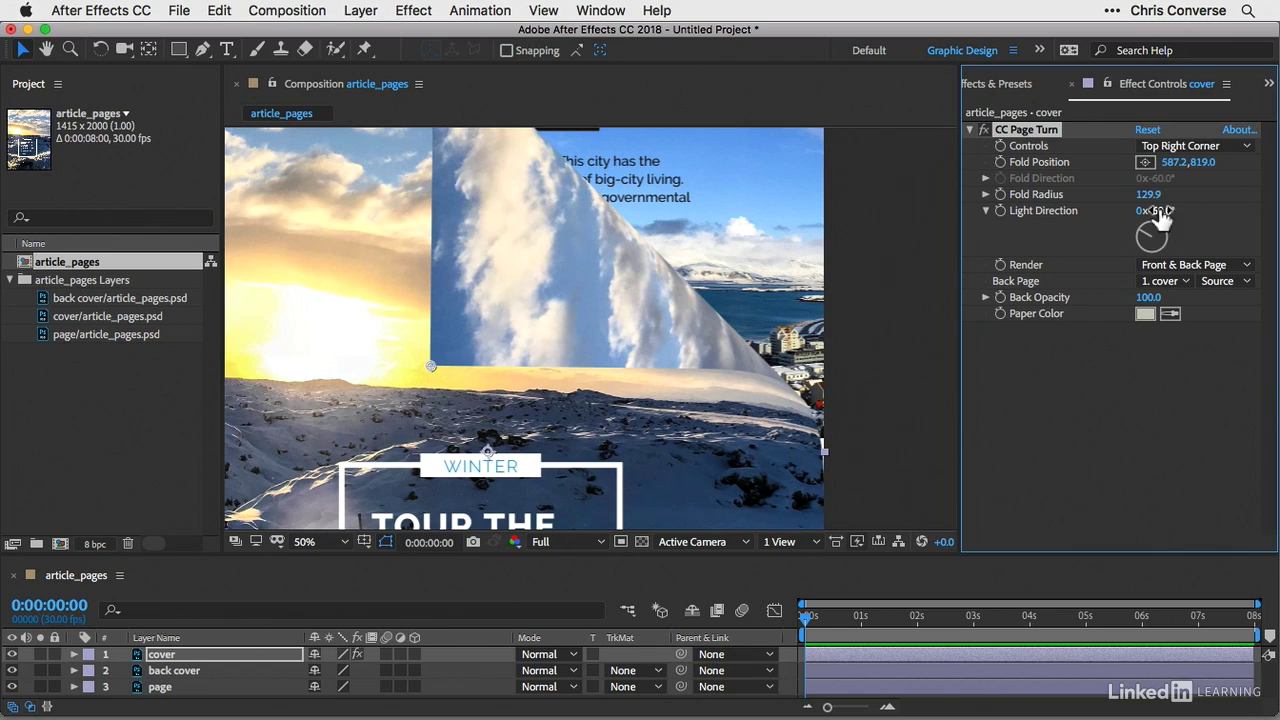
Rotate the CC Page Turn Light Direction from -60° to 0x+268.0°.
left_click_drag(1160, 222, 1192, 209)
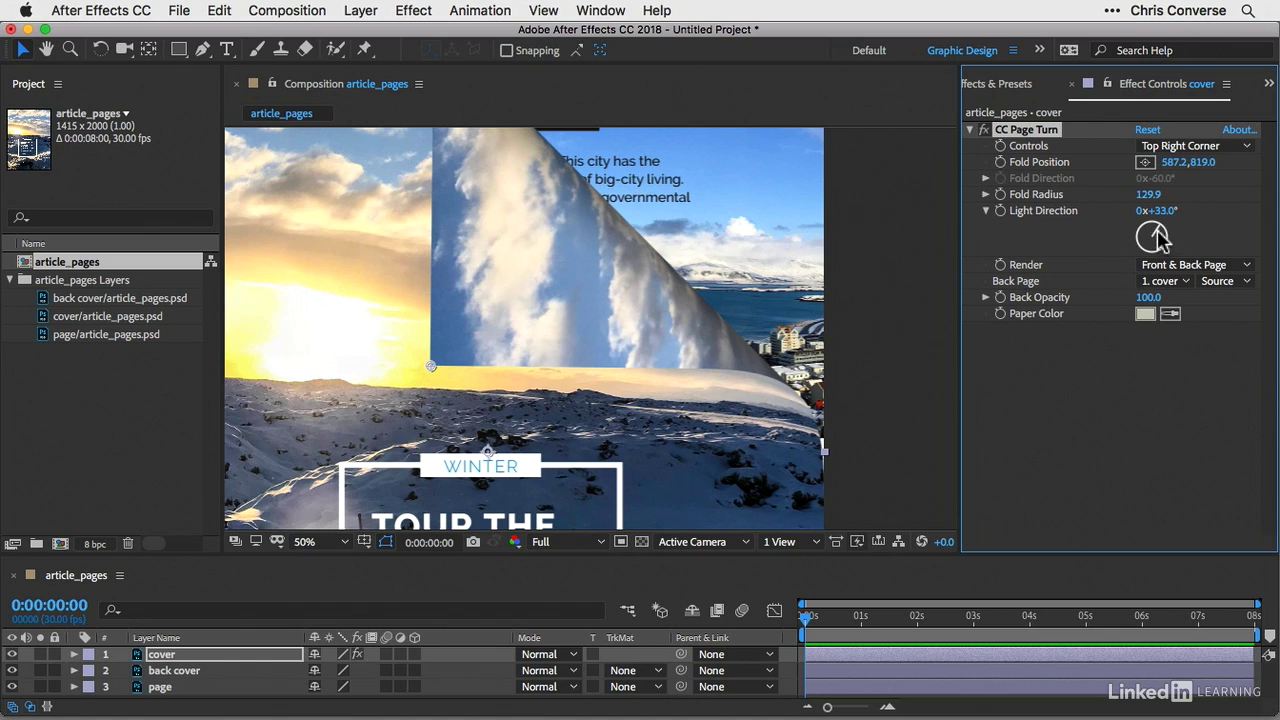
mouse_move(1160, 240)
left_mouse_down()
mouse_move(1160, 254)
mouse_move(1146, 248)
left_mouse_up()
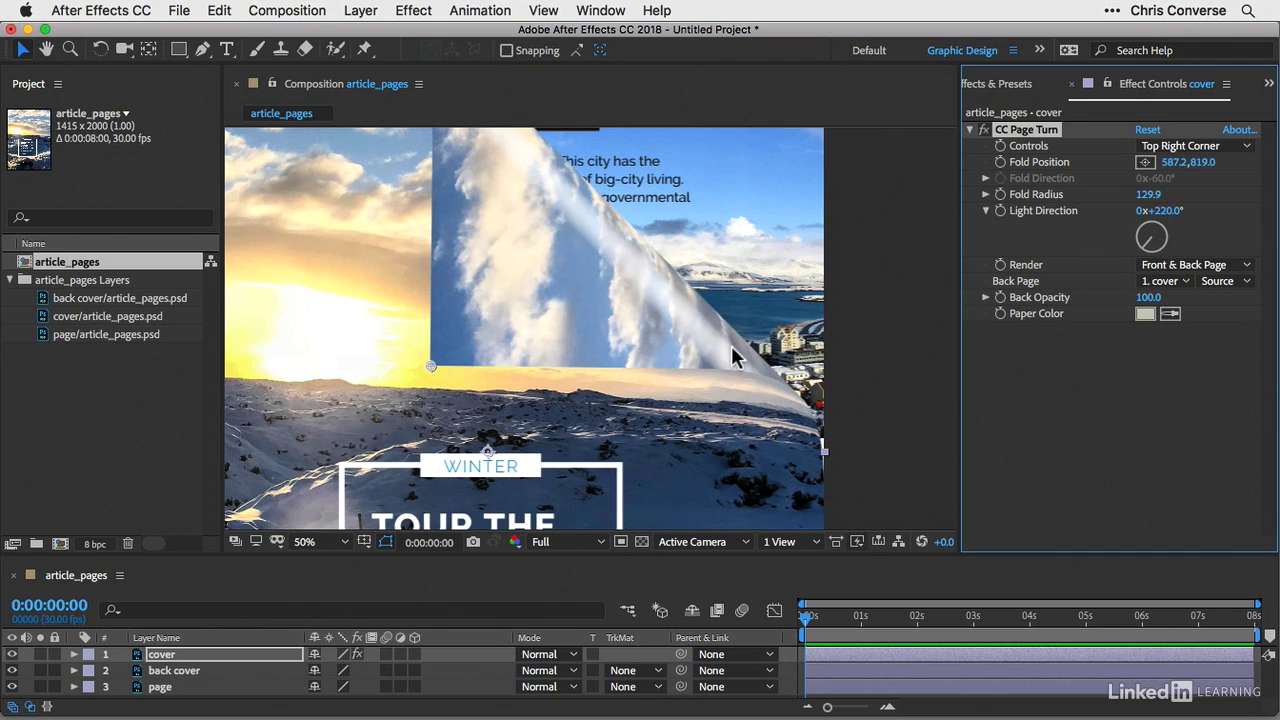
mouse_move(1168, 211)
left_mouse_down()
mouse_move(1228, 216)
mouse_move(1177, 216)
mouse_move(1213, 218)
left_mouse_up()
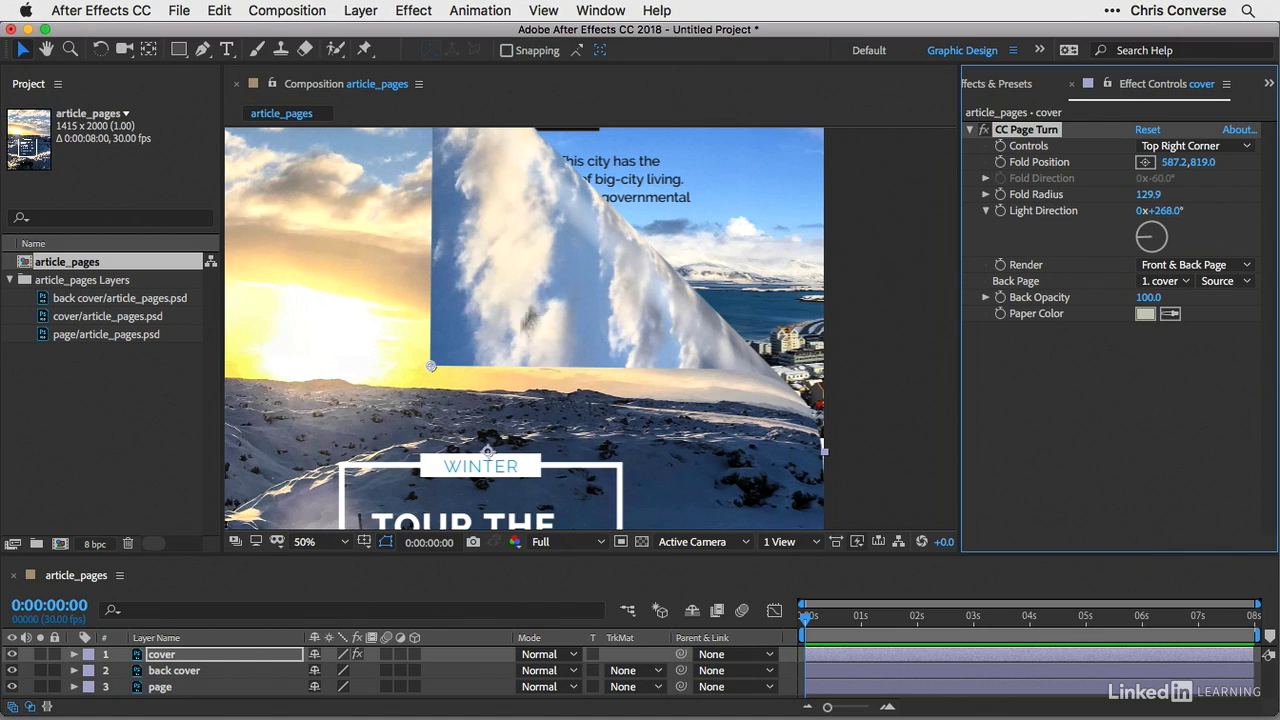
Fit the viewer and drag the fold down-left to Fold Position 52.2,799.0.
left_click(340, 542)
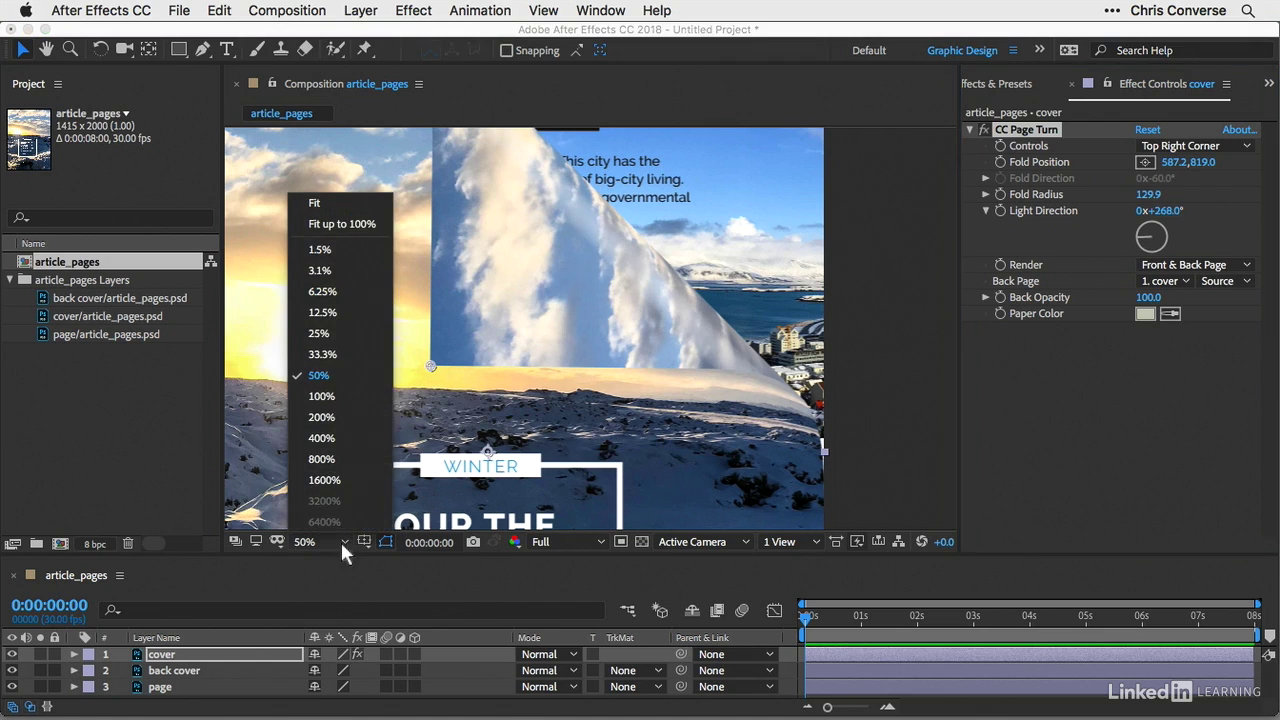
left_click(330, 205)
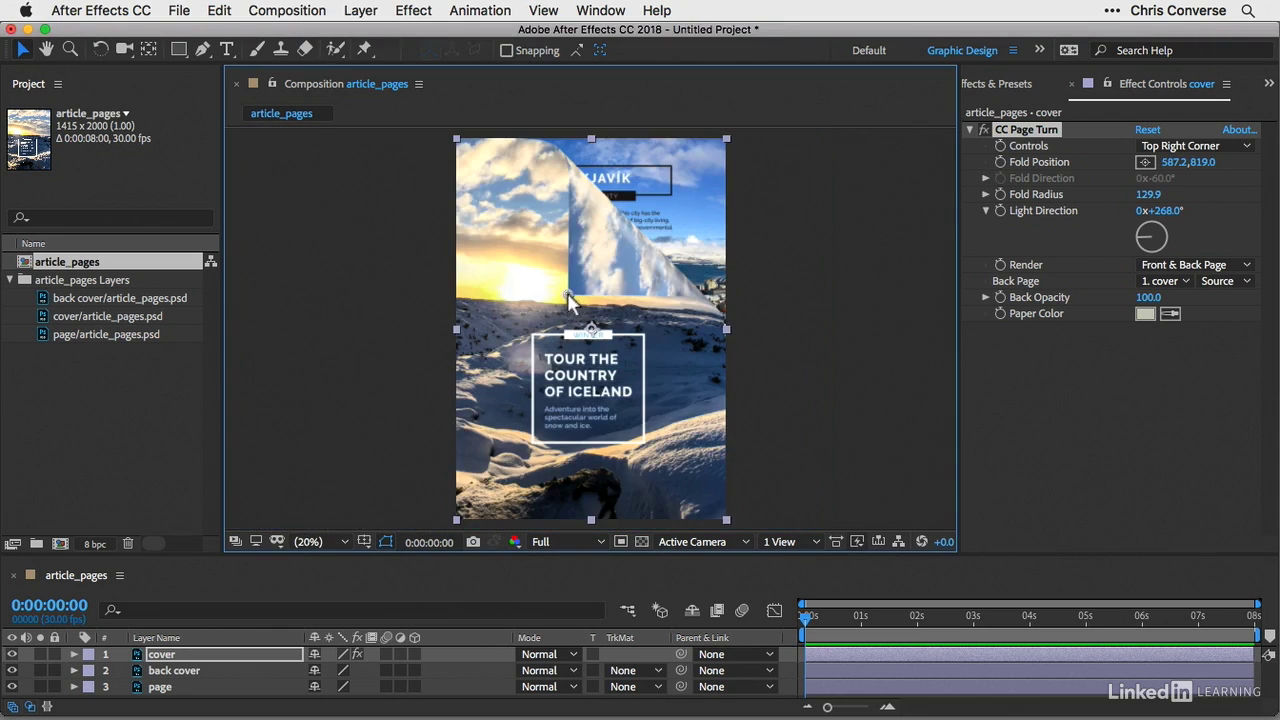
left_click_drag(568, 294, 466, 290)
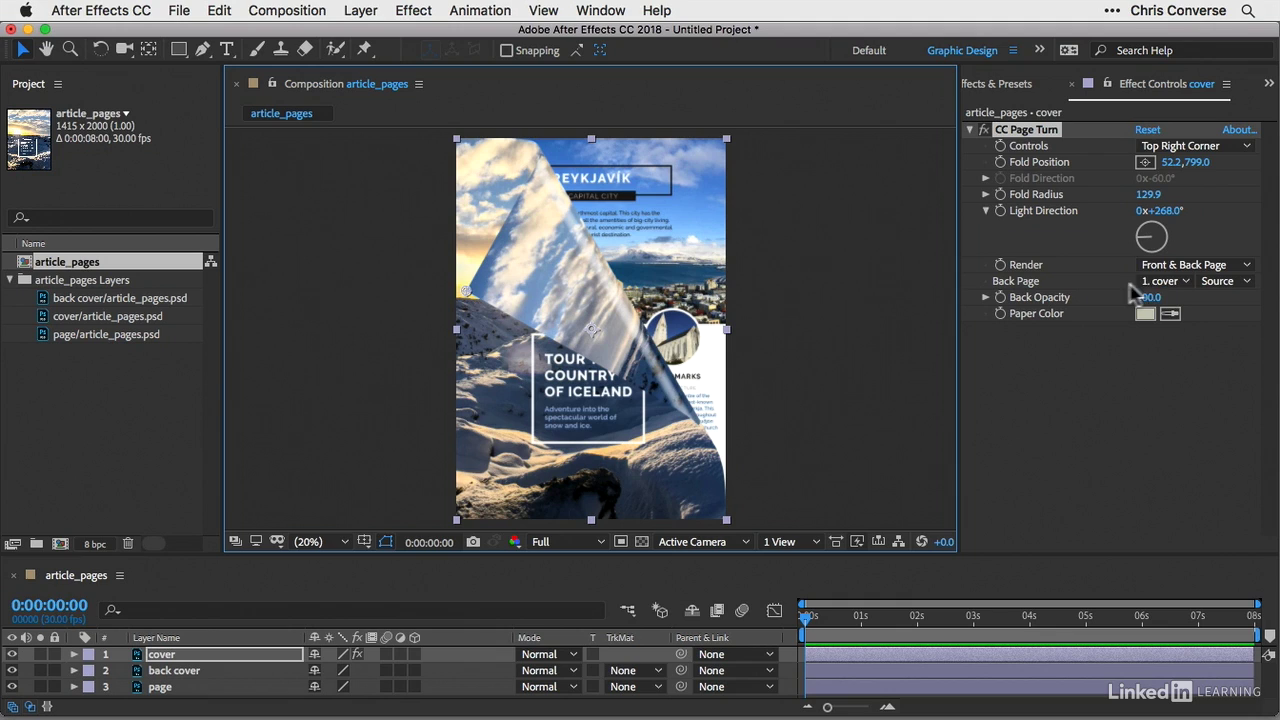
Set CC Page Turn's Back Page to 2. back cover, drag the fold left, and open article_pages.psd.
left_click(1174, 284)
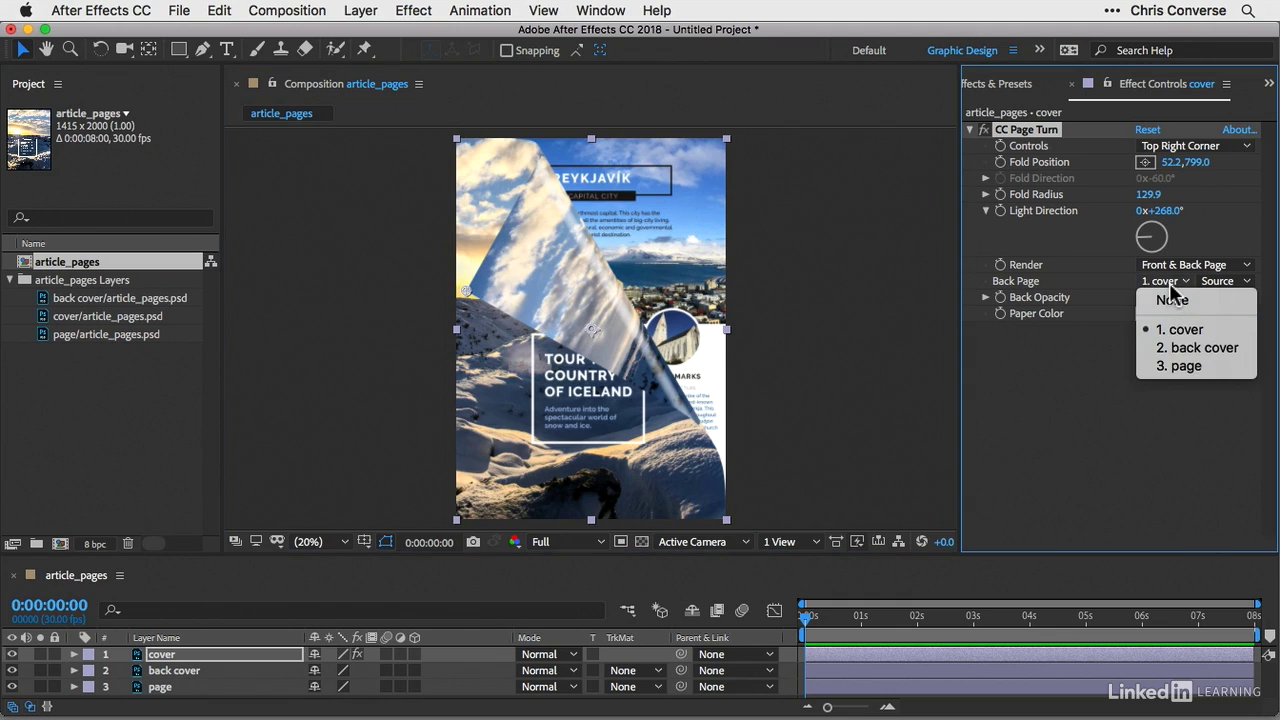
left_click(1186, 350)
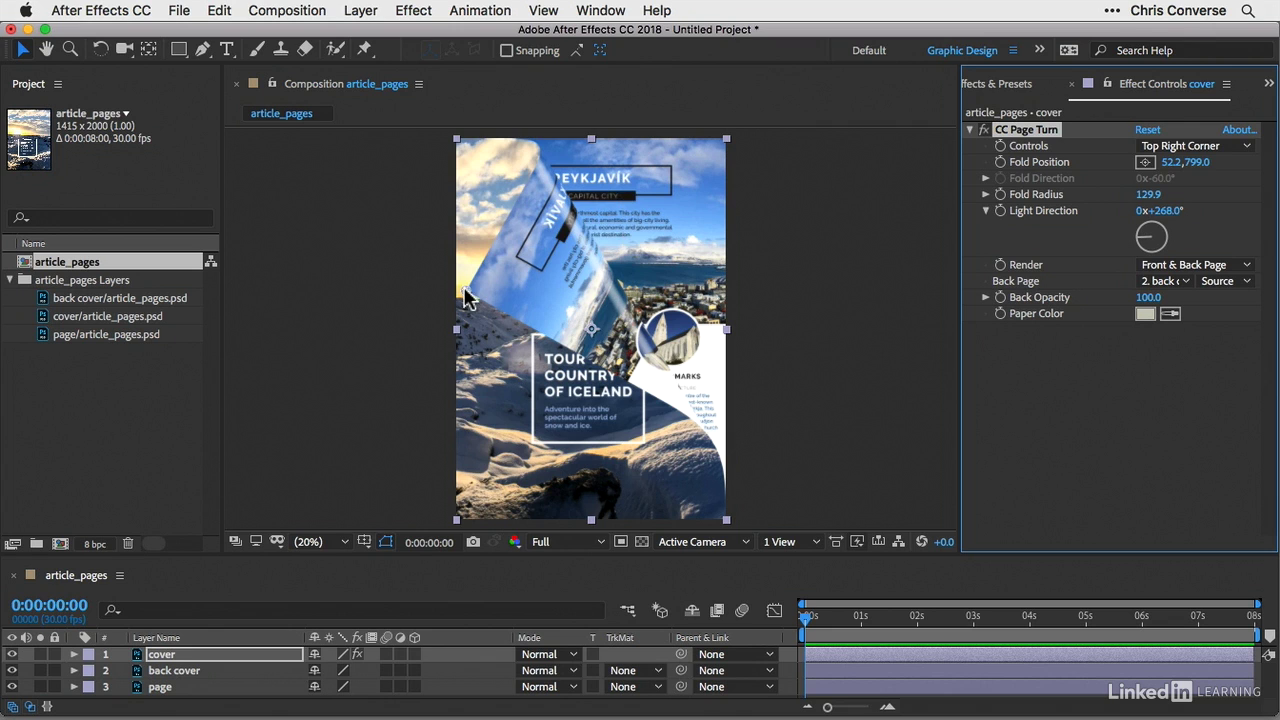
left_click_drag(464, 290, 401, 290)
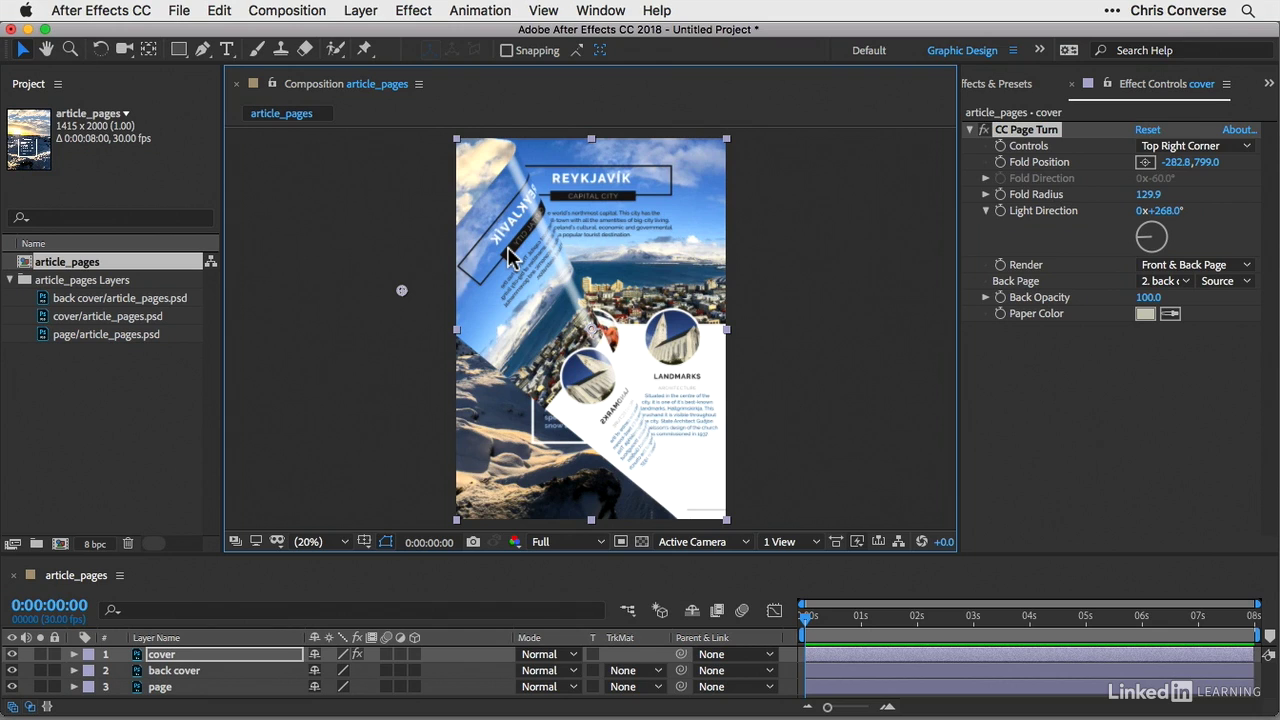
left_click(190, 671)
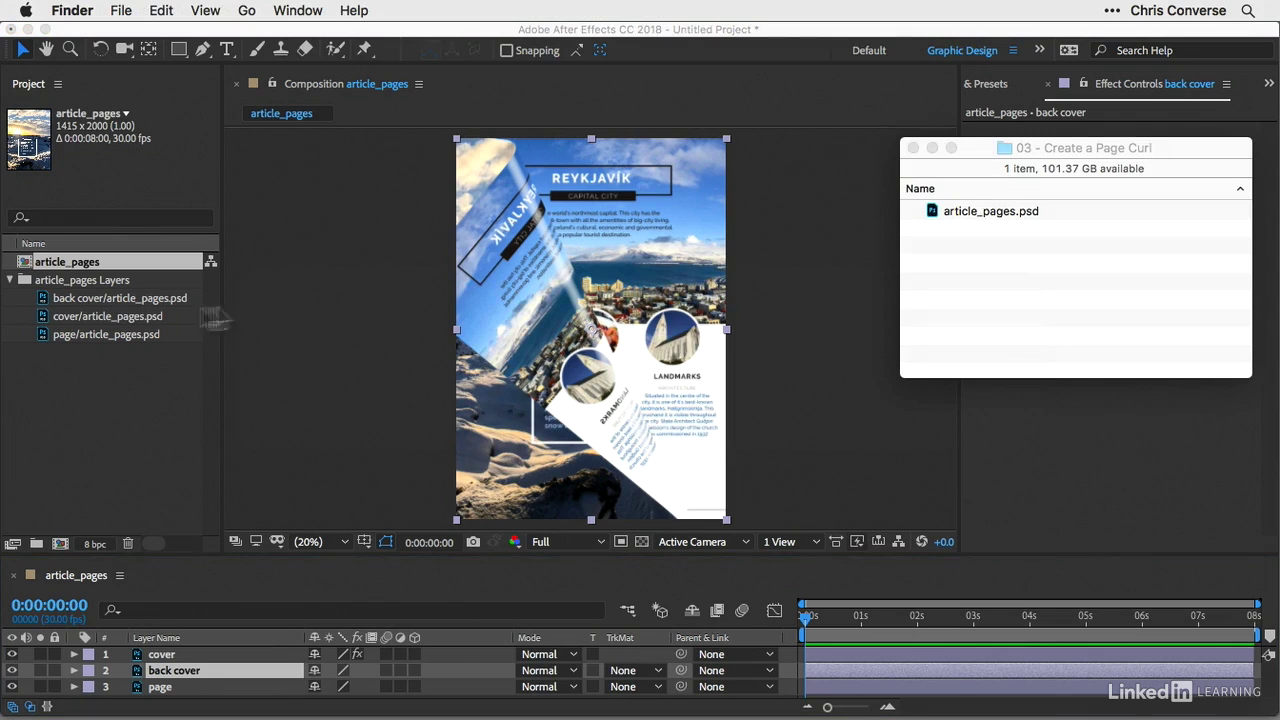
double_click(932, 213)
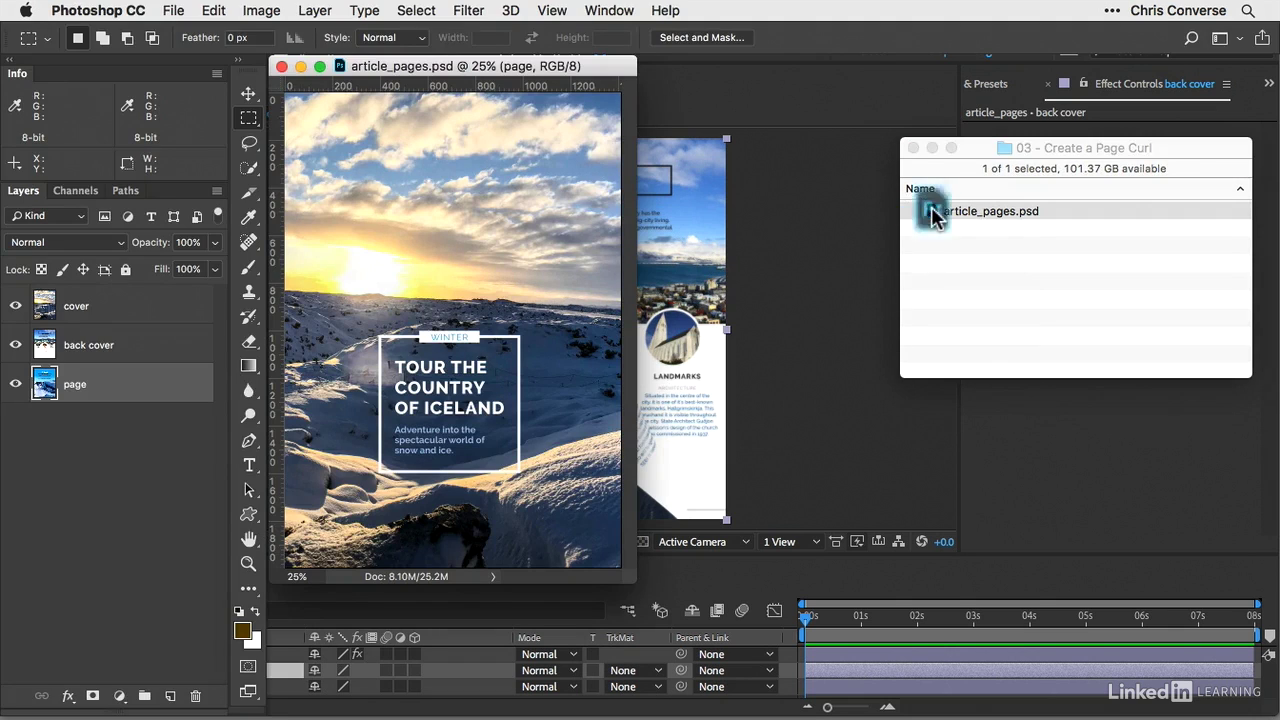
Enlarge the document window, hide the cover and page layers, and select the back cover layer.
left_click_drag(631, 583, 886, 704)
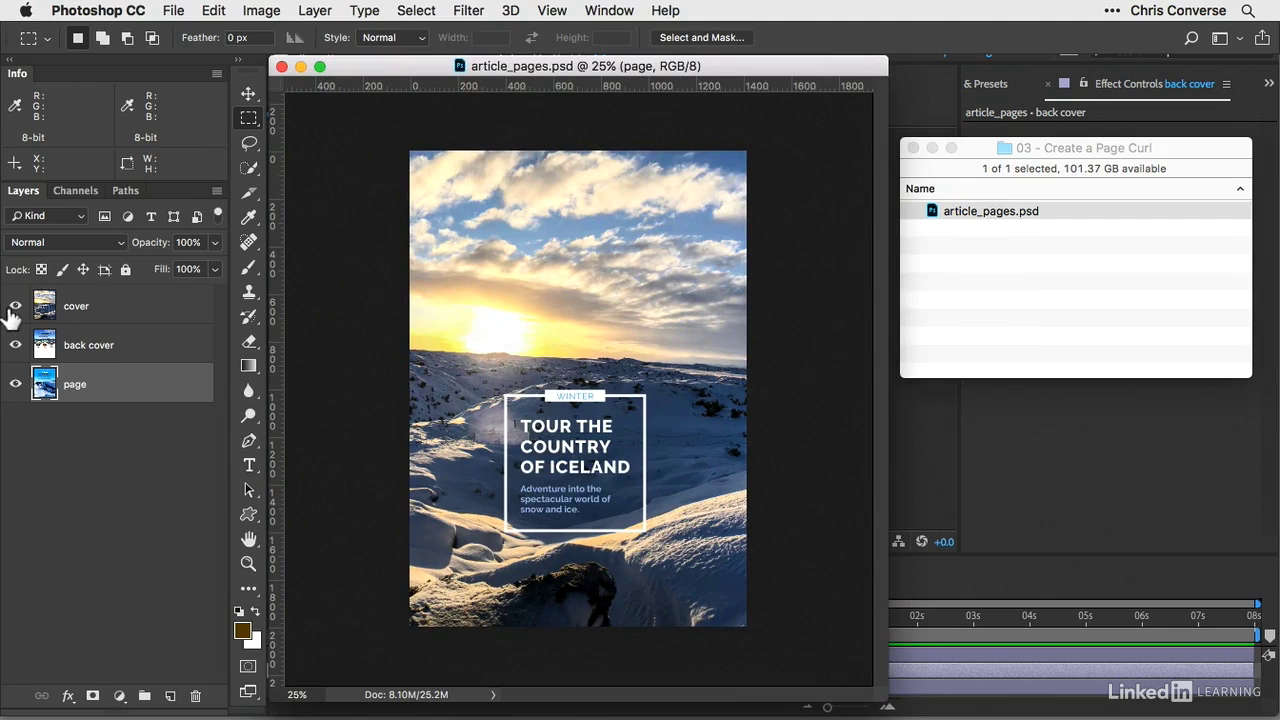
left_click(15, 306)
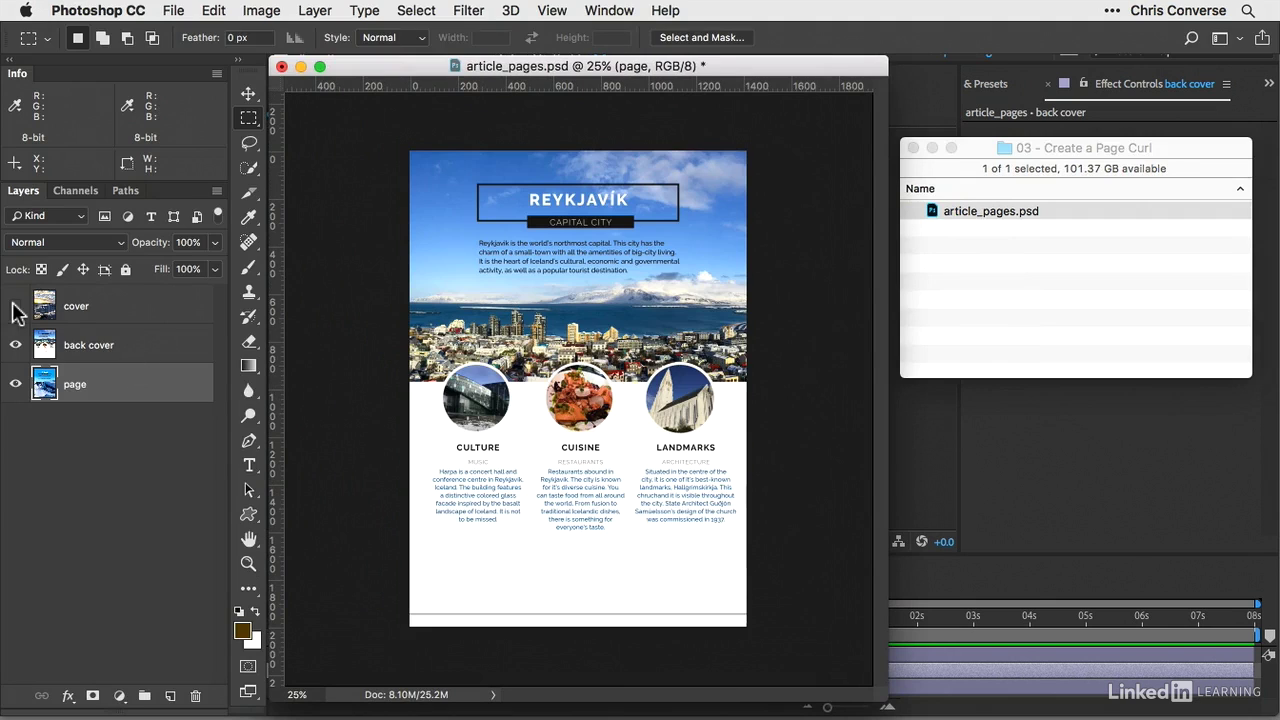
left_click(15, 384)
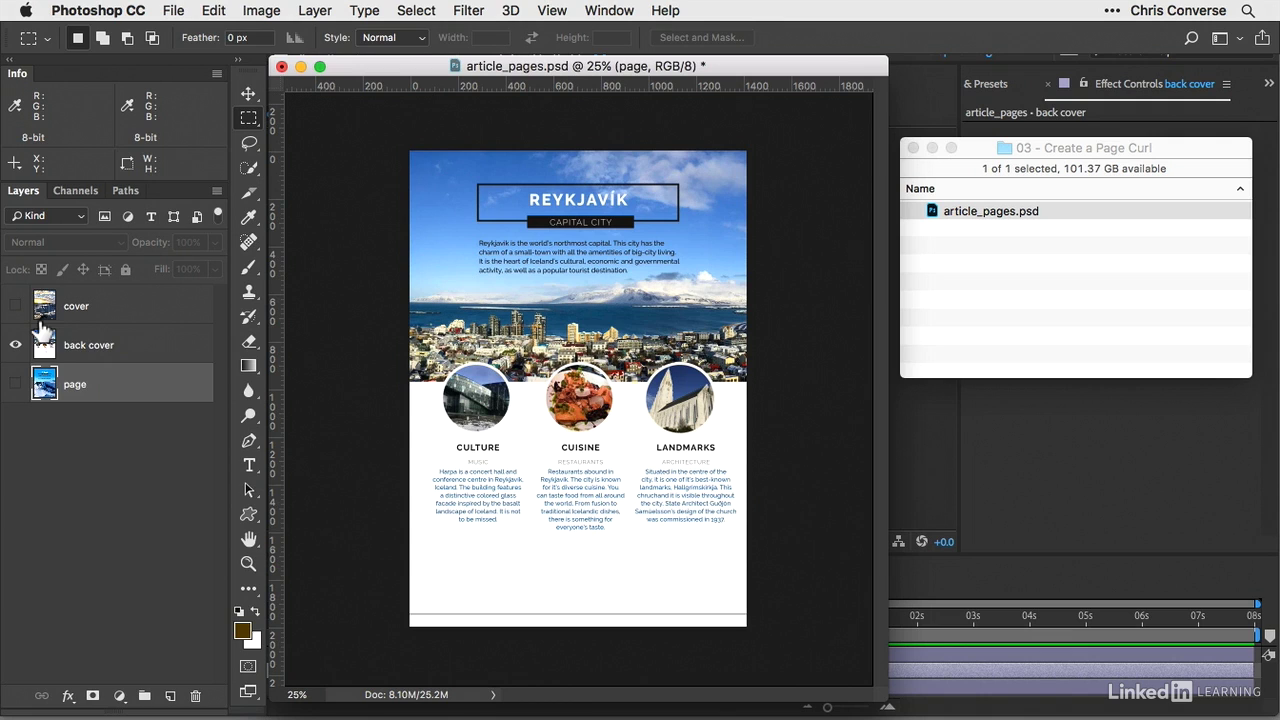
left_click(130, 350)
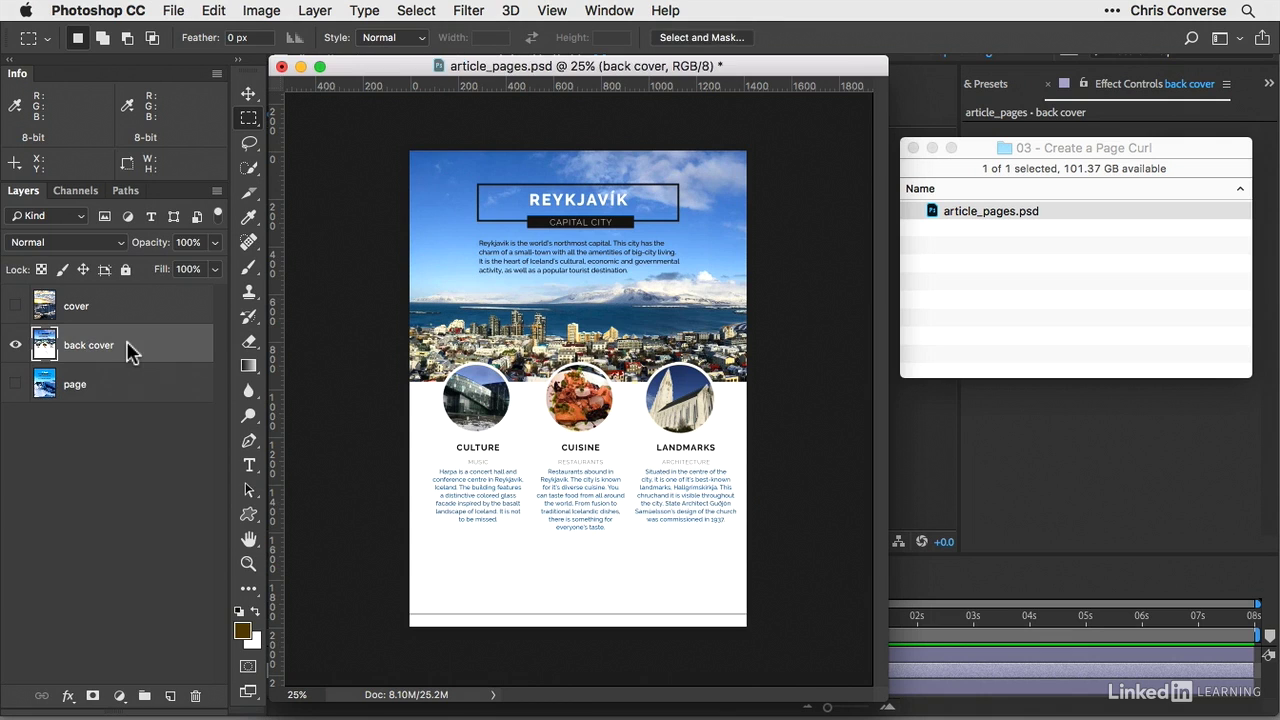
Flip the back cover layer horizontally and save article_pages.psd.
left_click(214, 10)
mouse_move(340, 434)
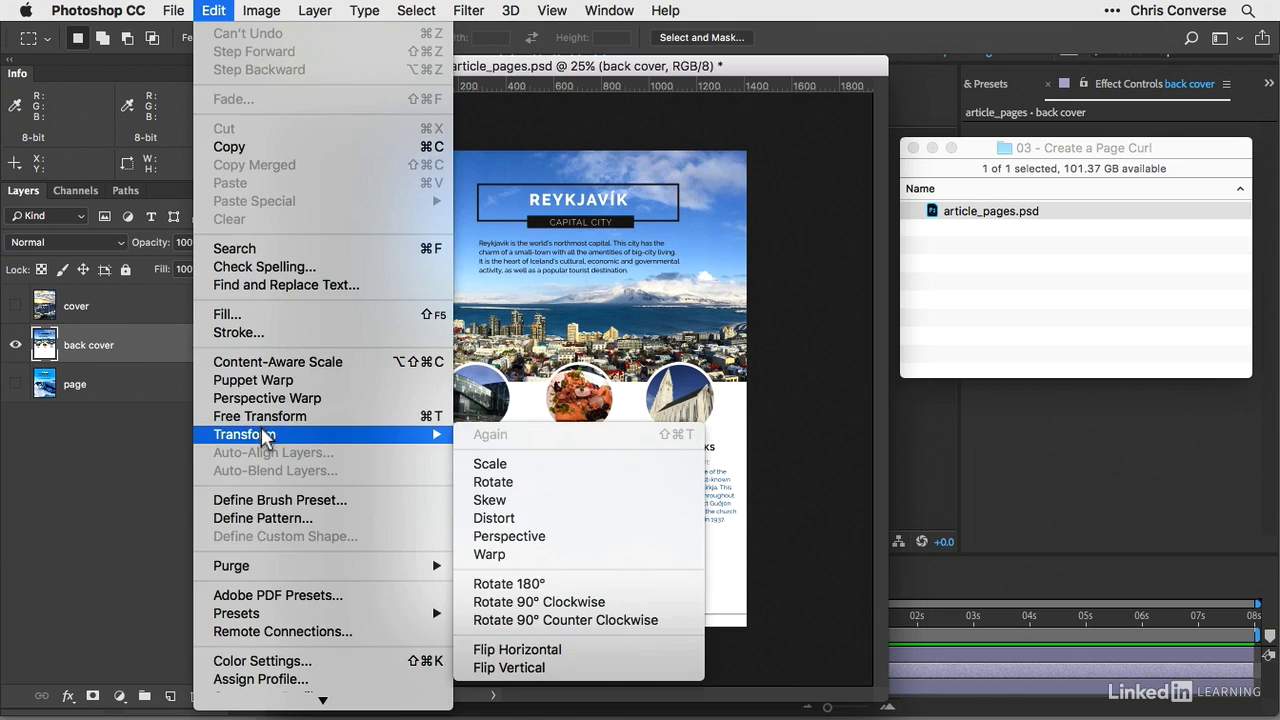
left_click(540, 652)
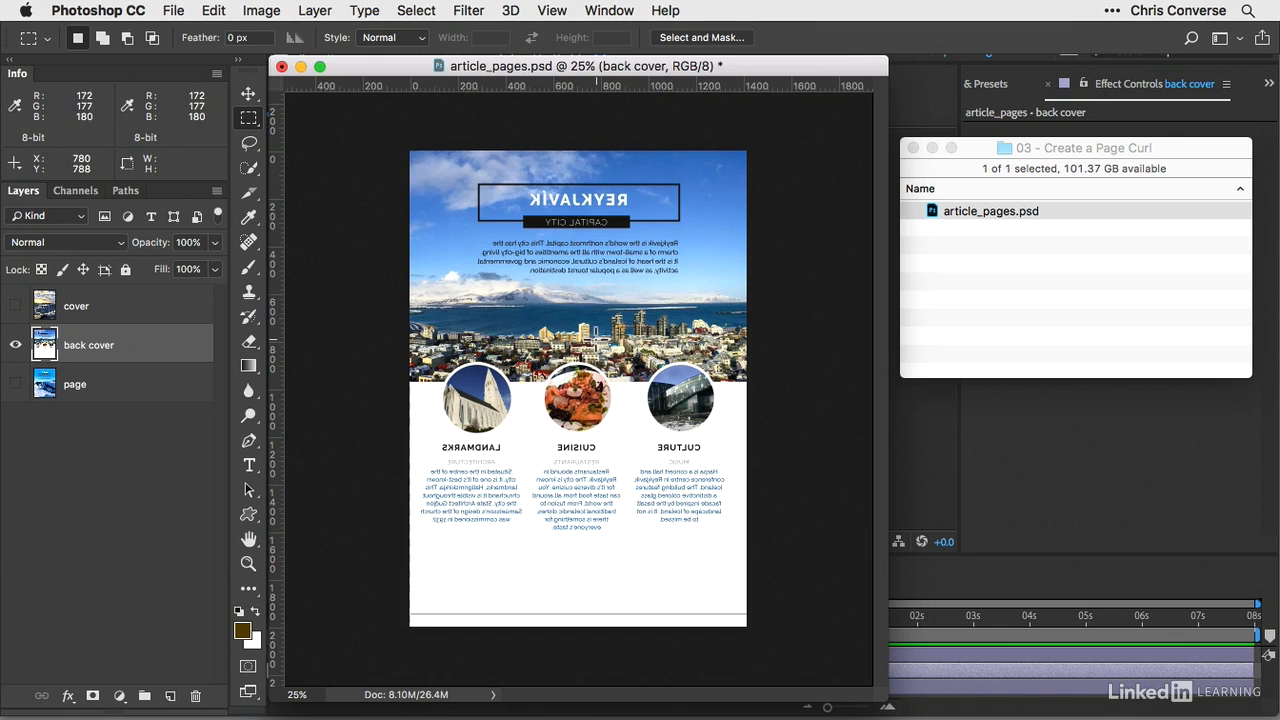
left_click(178, 11)
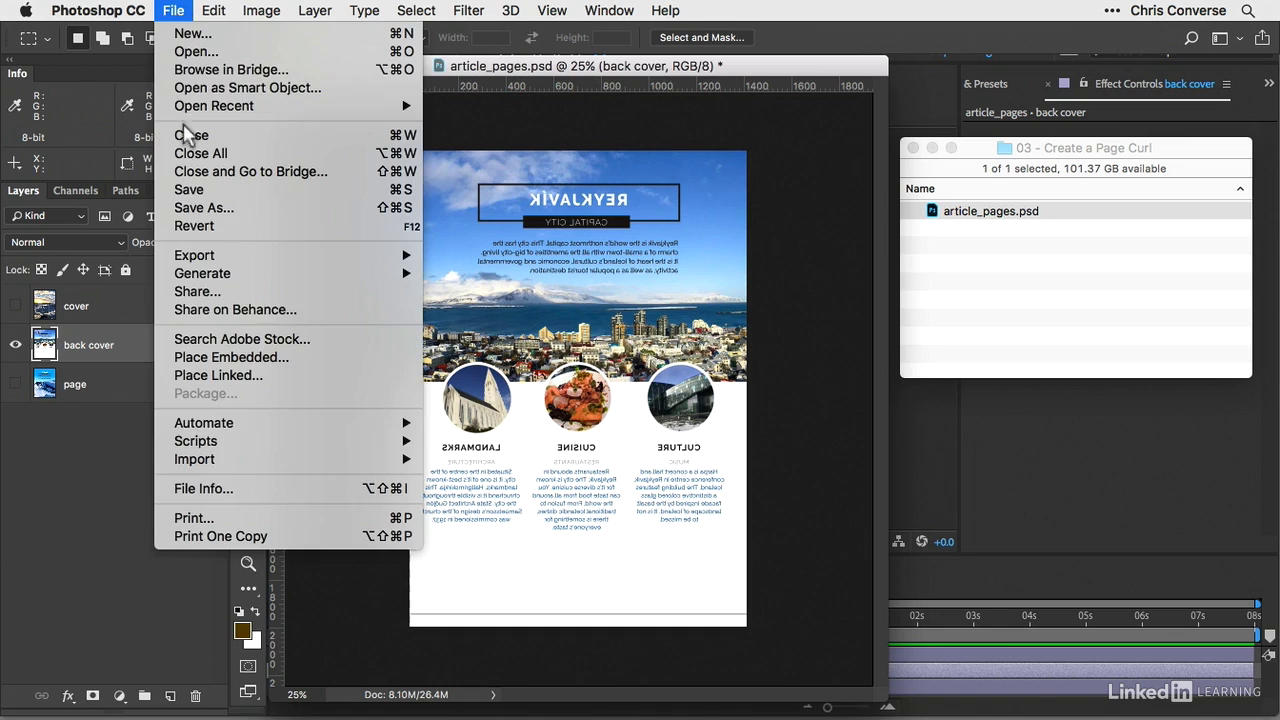
left_click(193, 190)
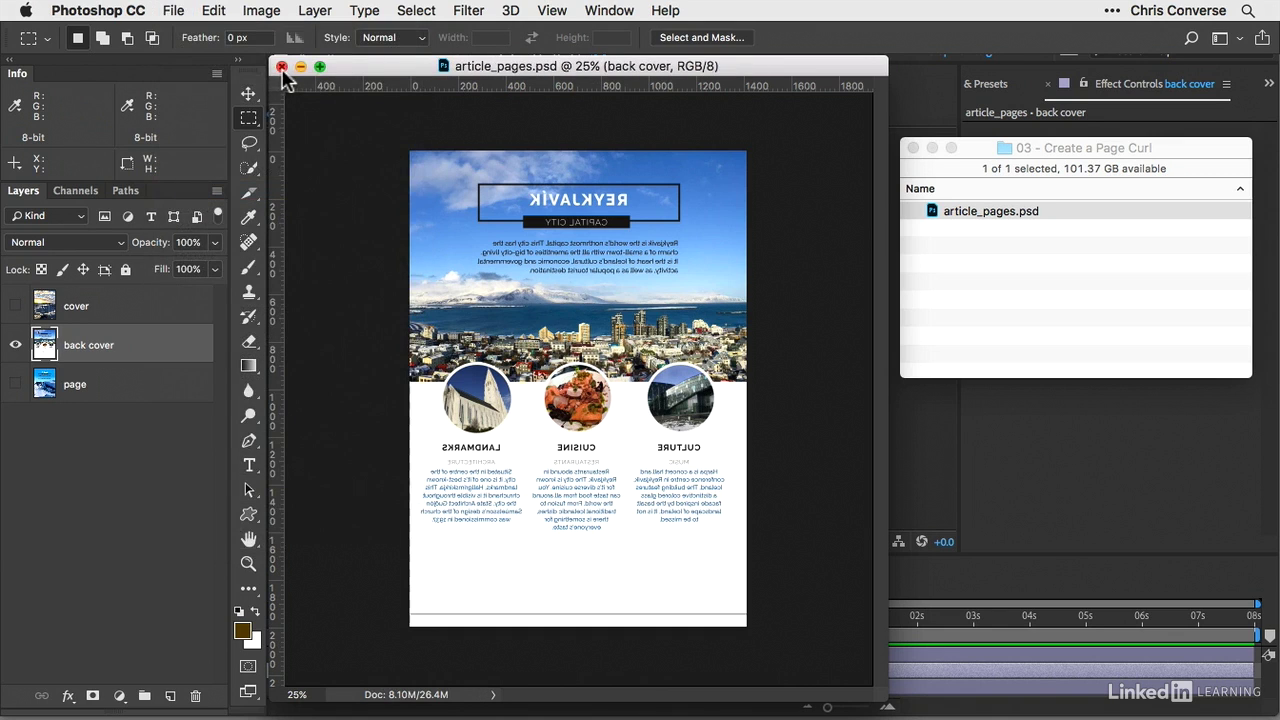
Close the PSD, then in After Effects hide back cover, show the page layer, and select cover.
left_click(281, 66)
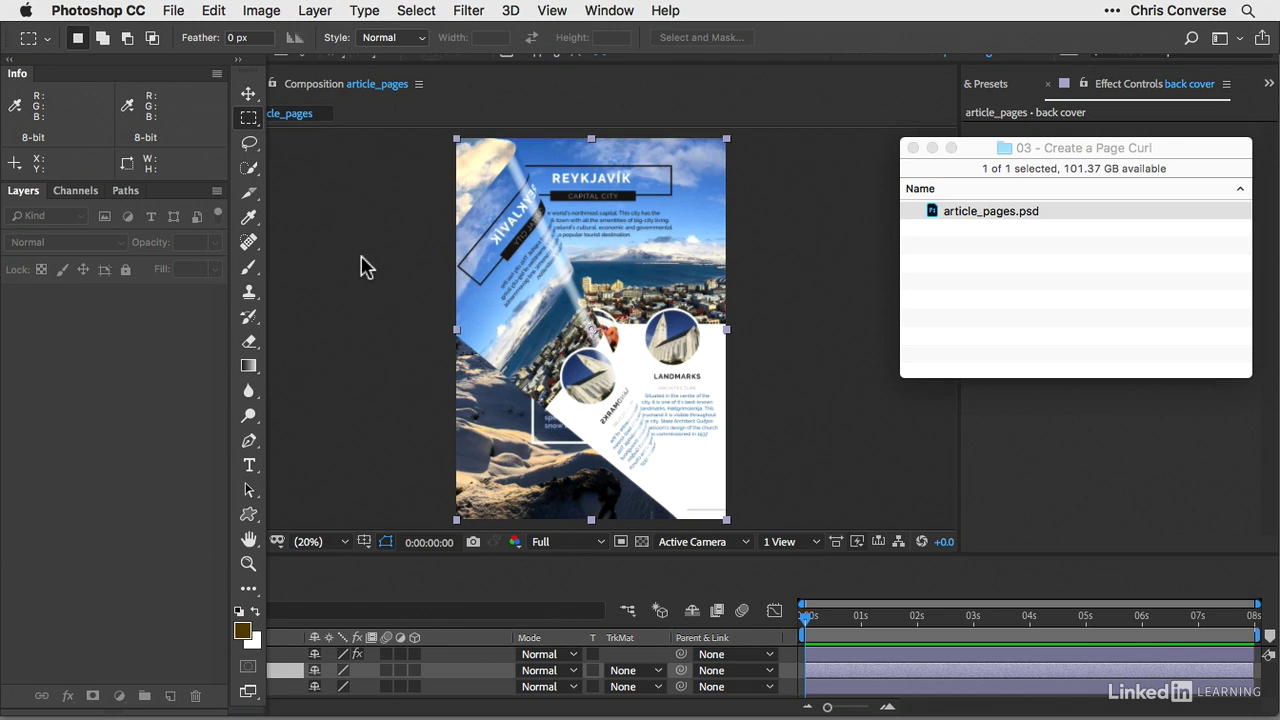
left_click(362, 266)
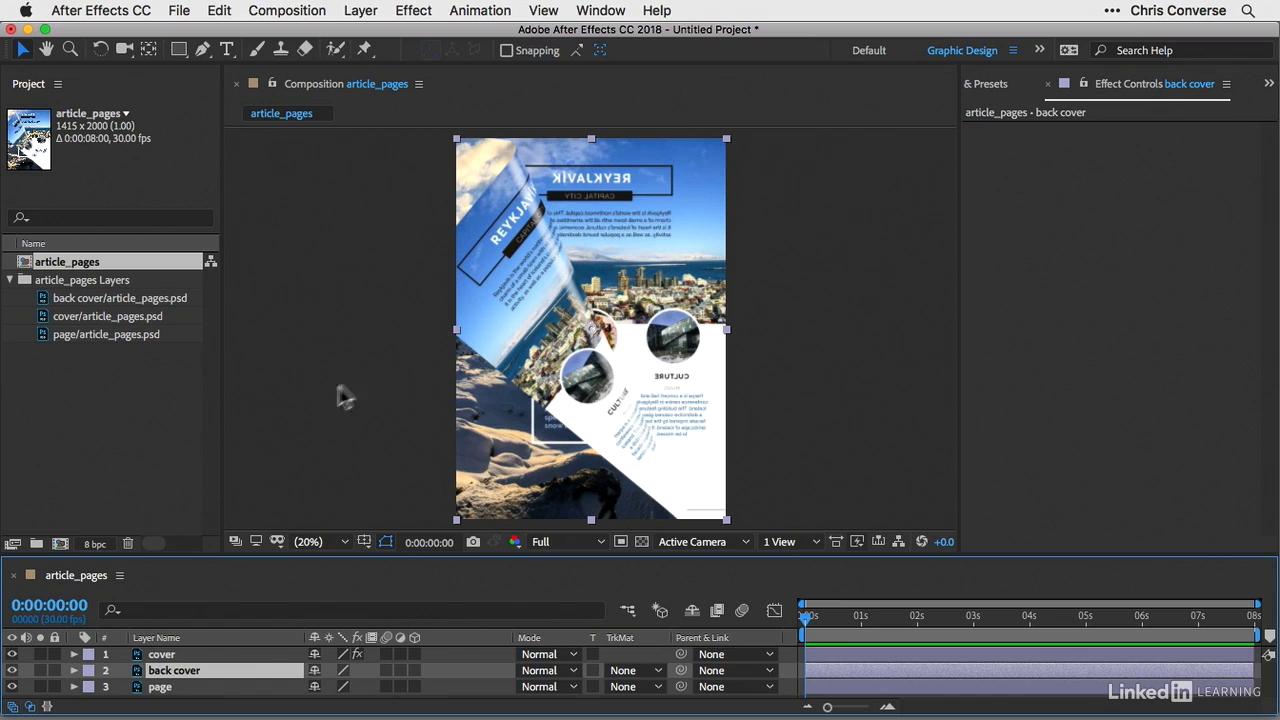
left_click(12, 671)
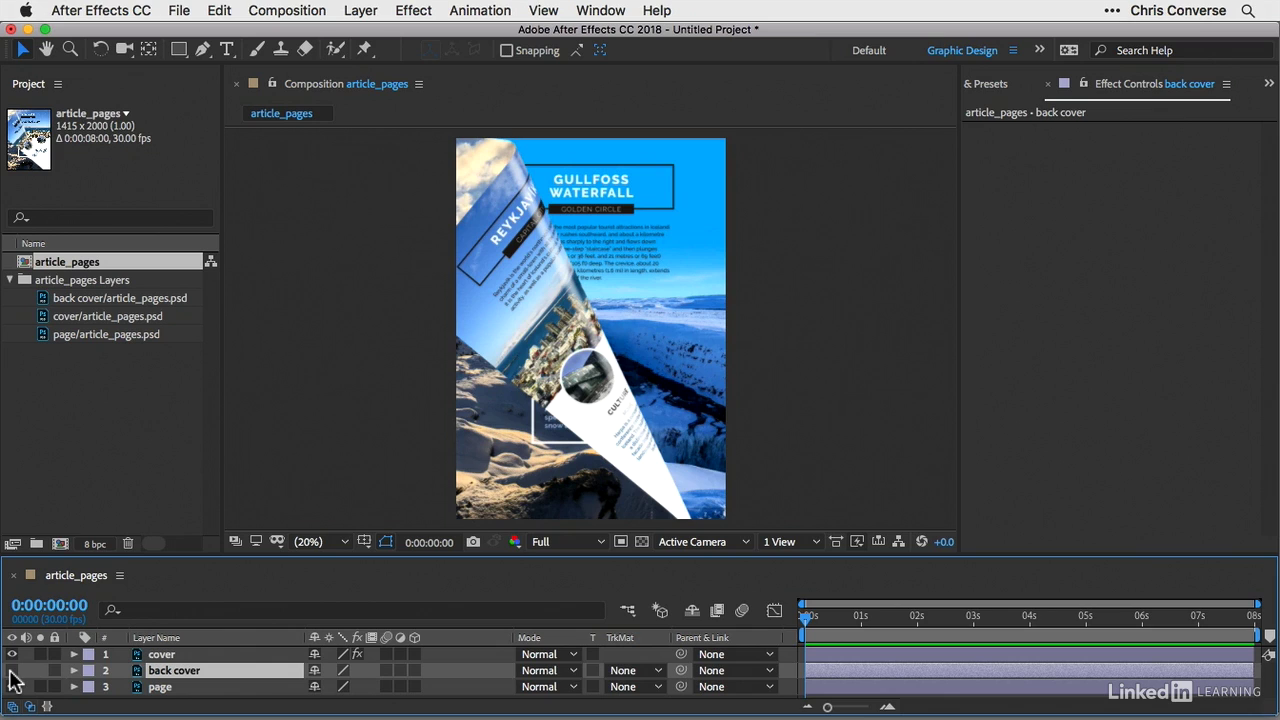
left_click(12, 686)
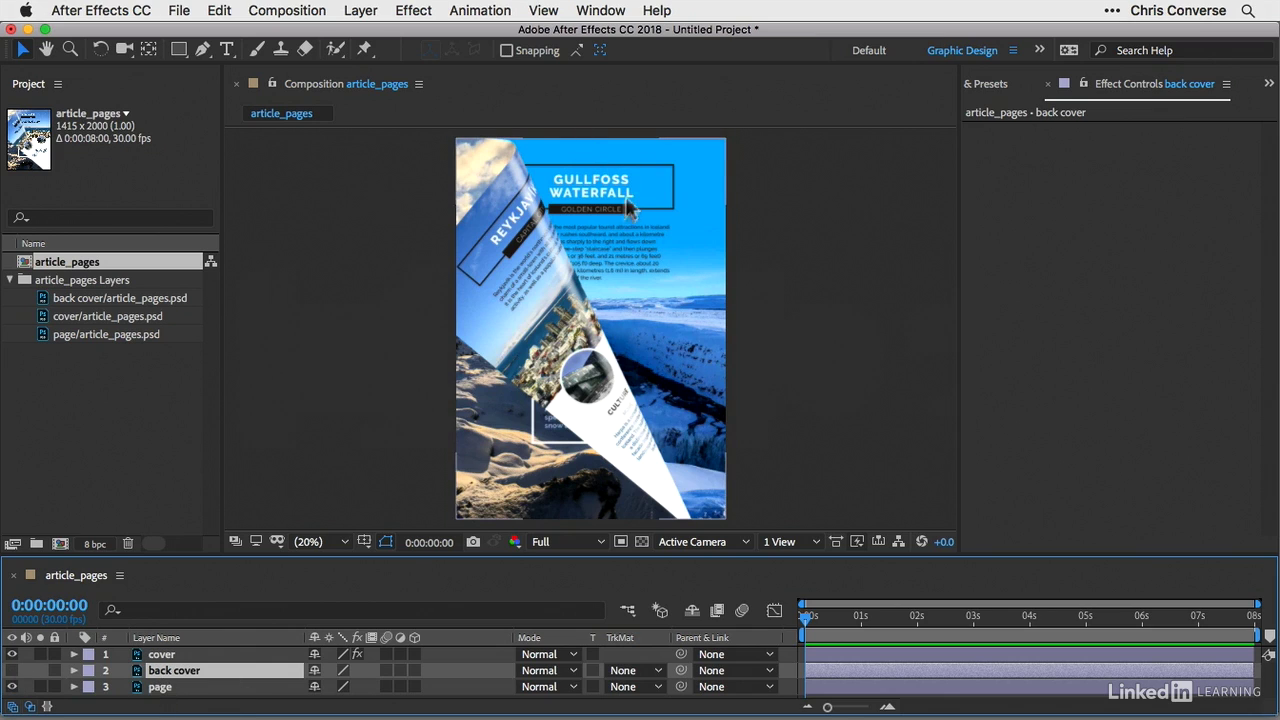
left_click(550, 295)
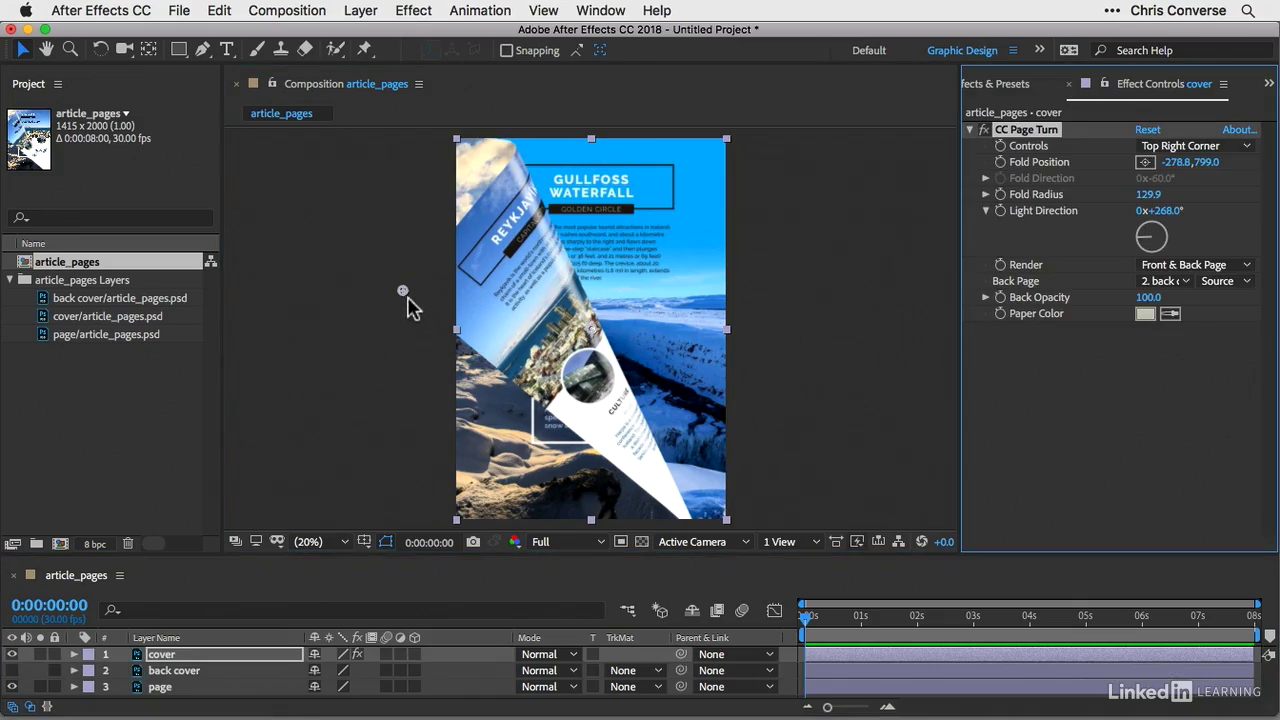